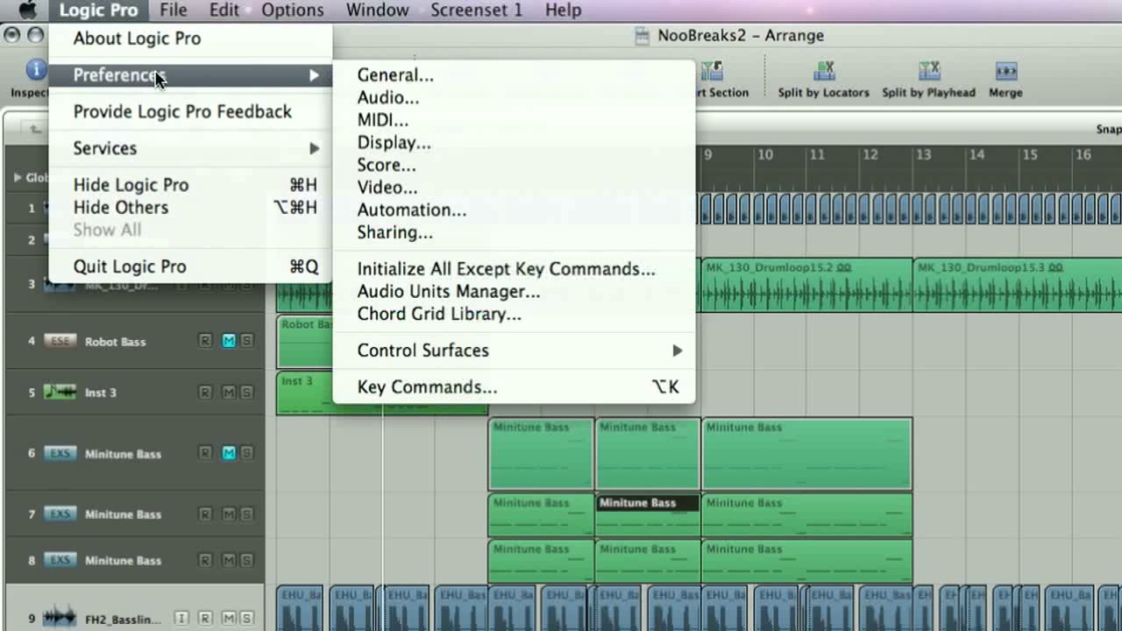
Open the General preferences, then show the MIDI Reset Messages options
left_click(358, 40)
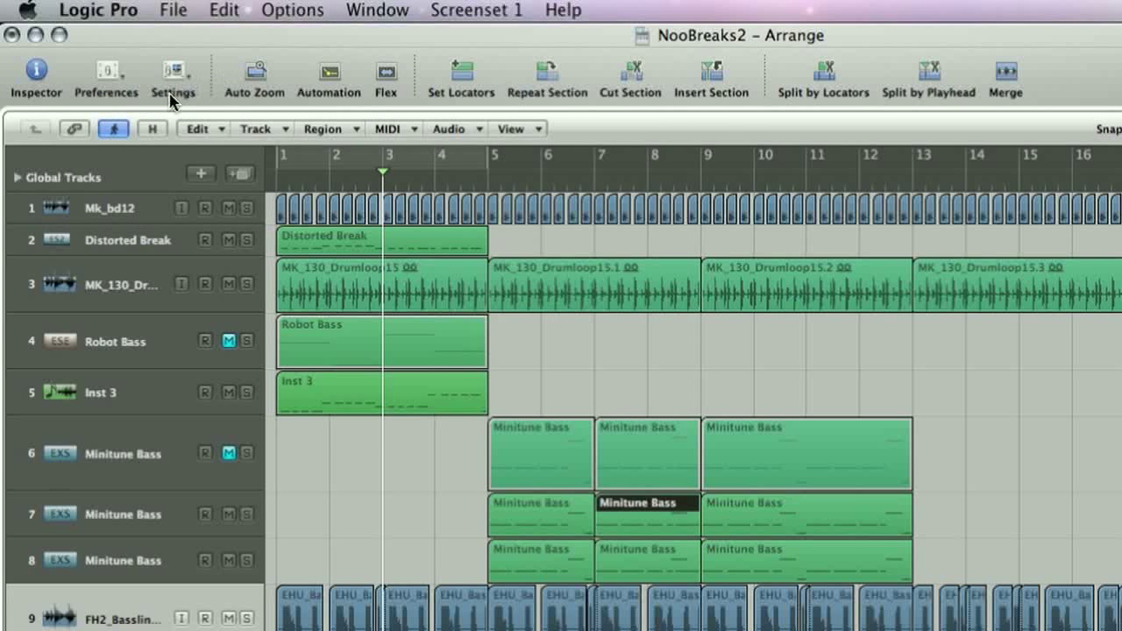
left_click(106, 75)
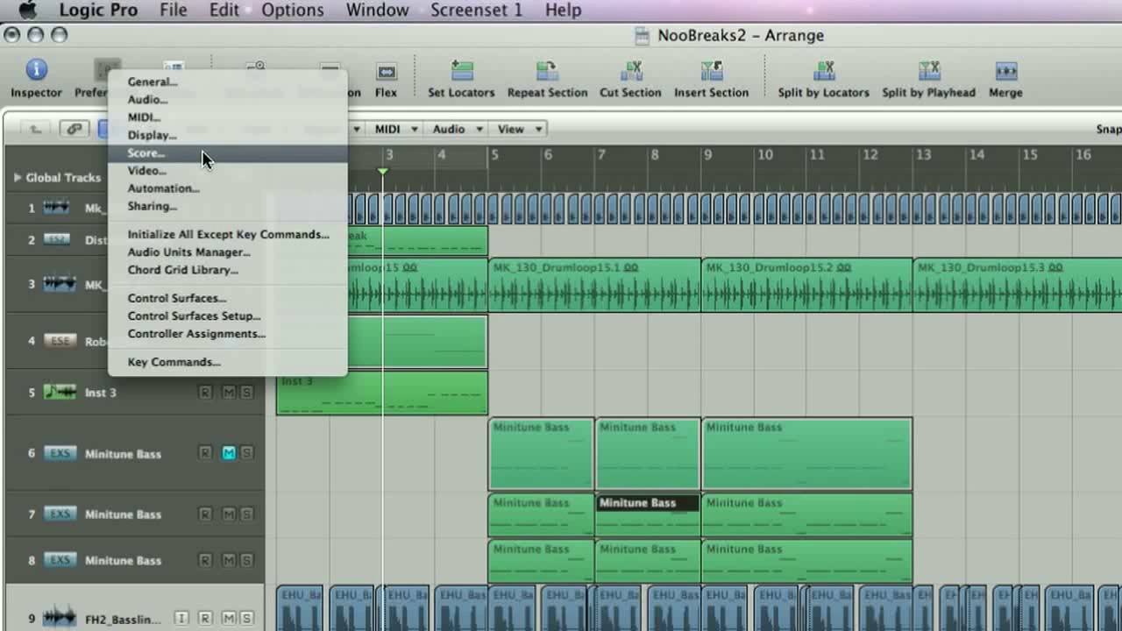
left_click(206, 85)
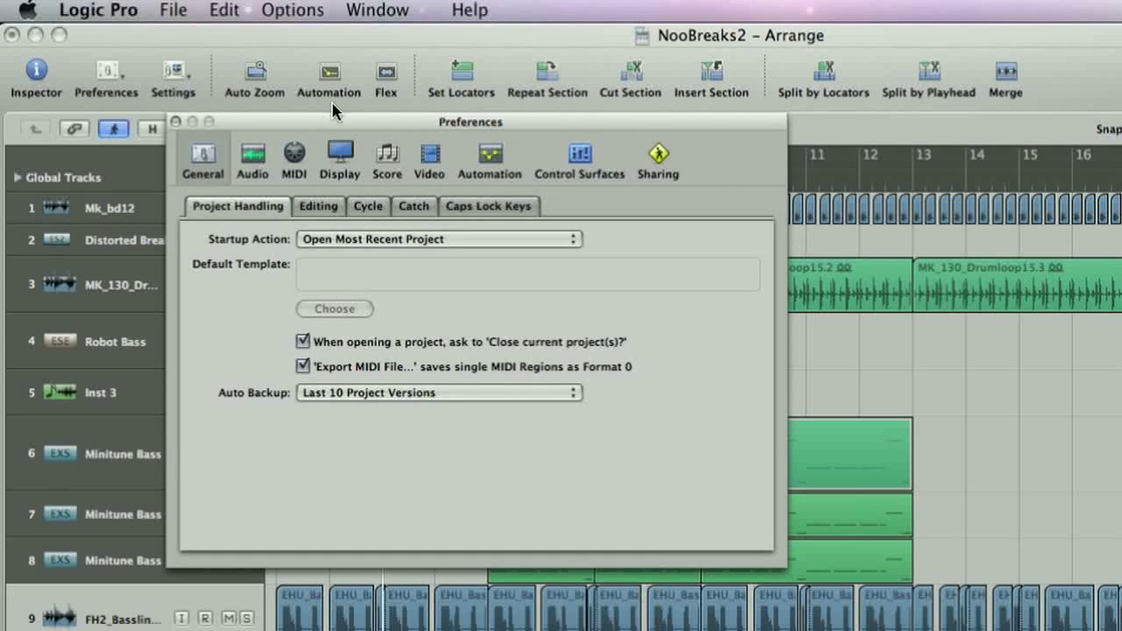
left_click_drag(346, 121, 336, 118)
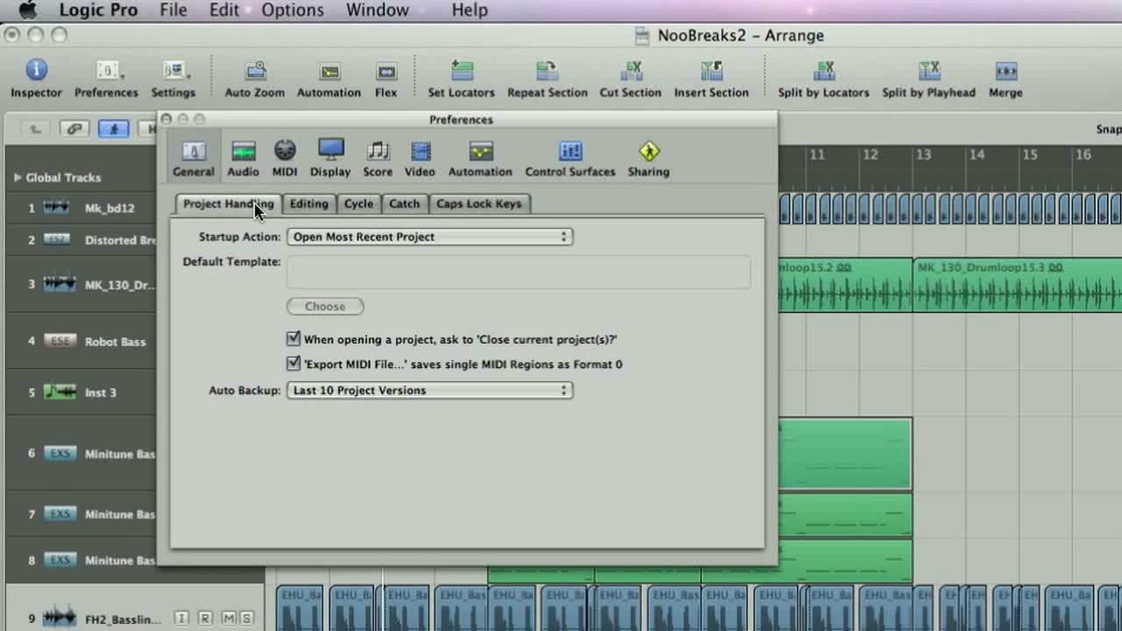
left_click(285, 155)
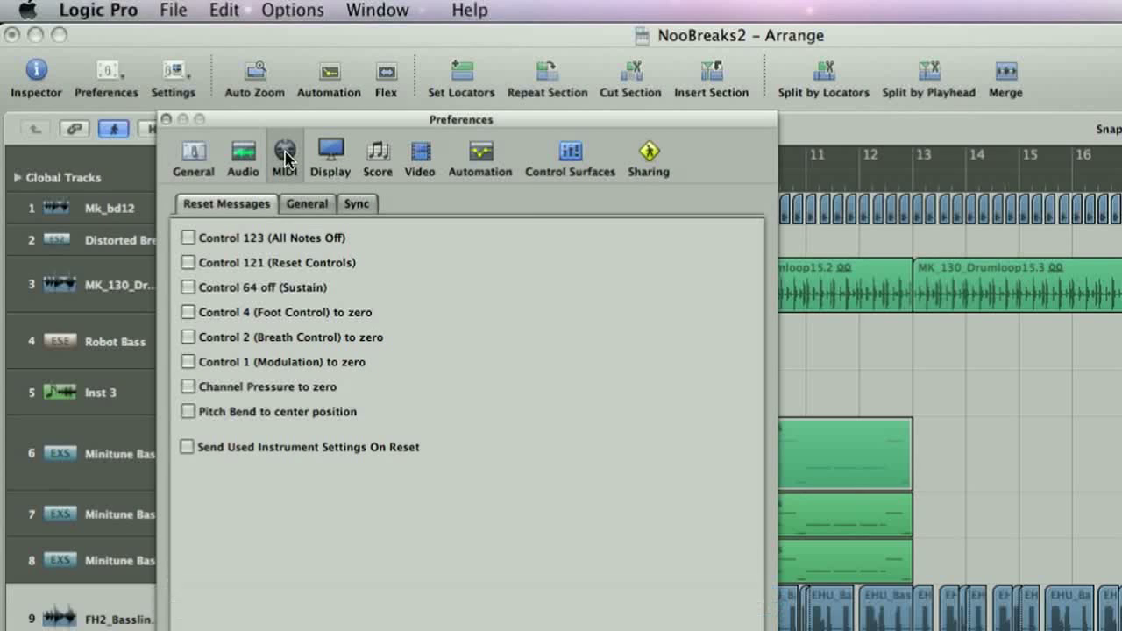
left_click(307, 207)
left_click(254, 208)
Check the Audio device pop-ups, leaving Saffire 6USB as both output and input device
left_click(244, 153)
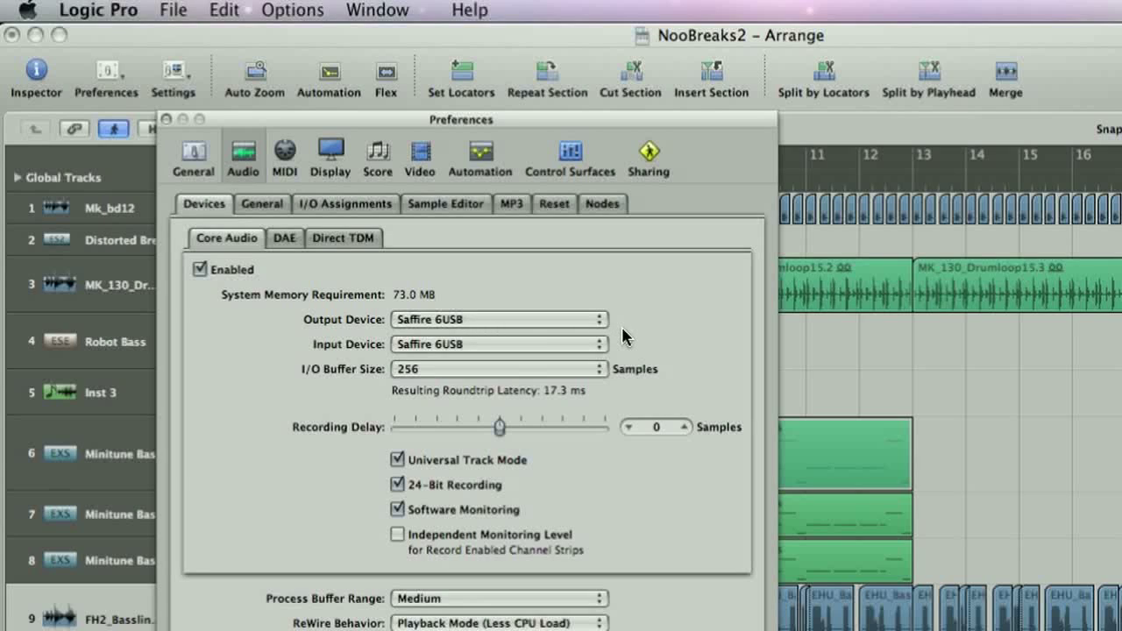
left_click(590, 321)
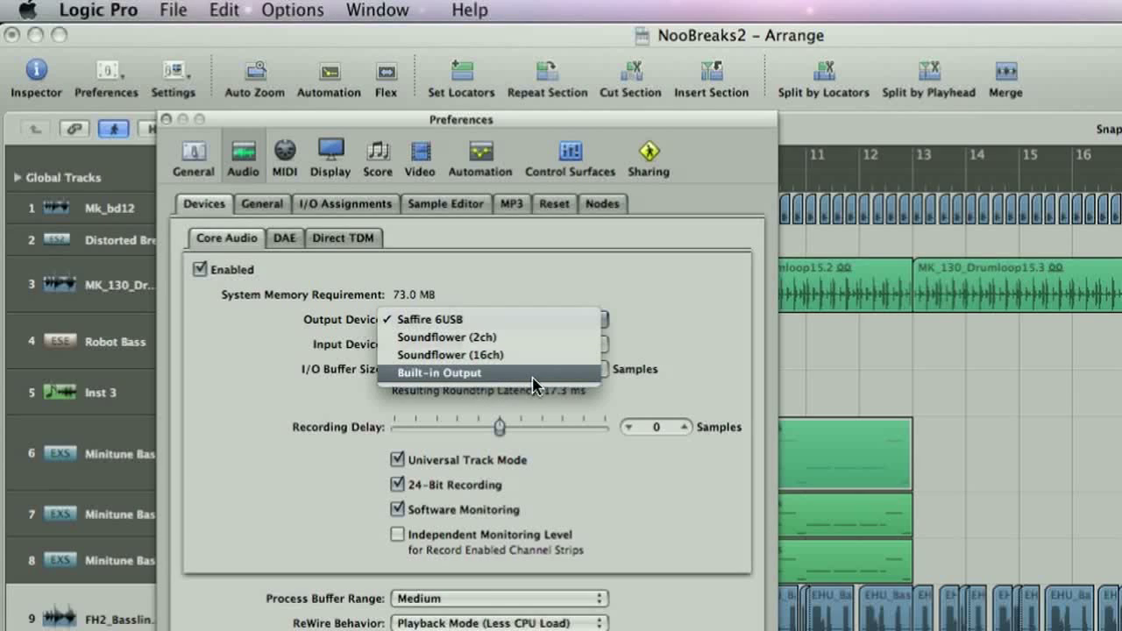
left_click(657, 342)
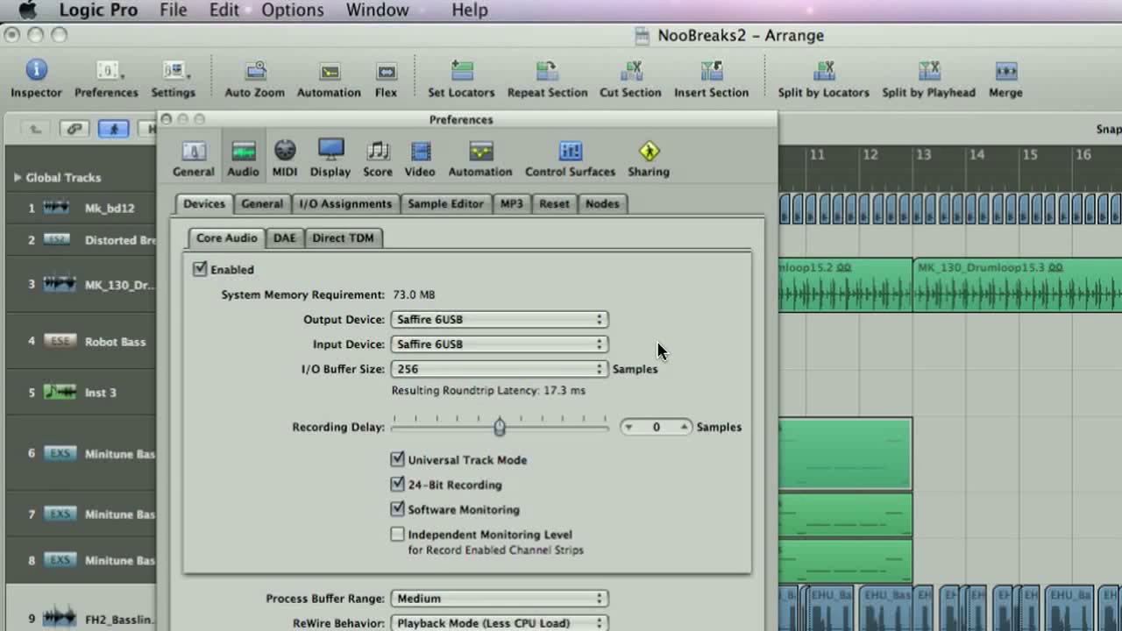
left_click(595, 351)
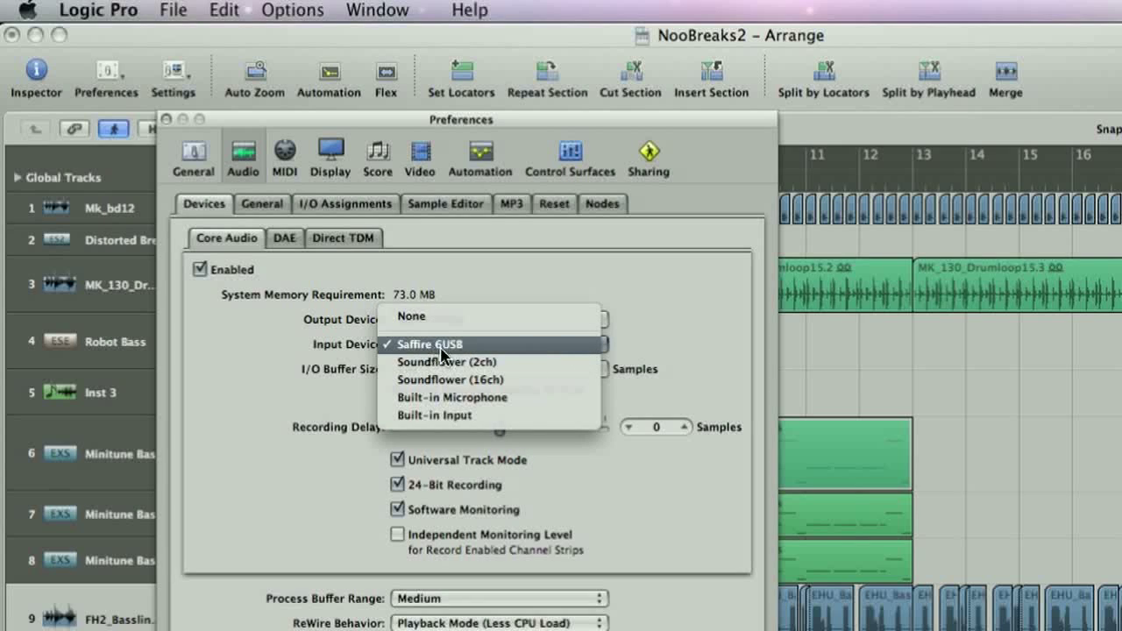
left_click(653, 344)
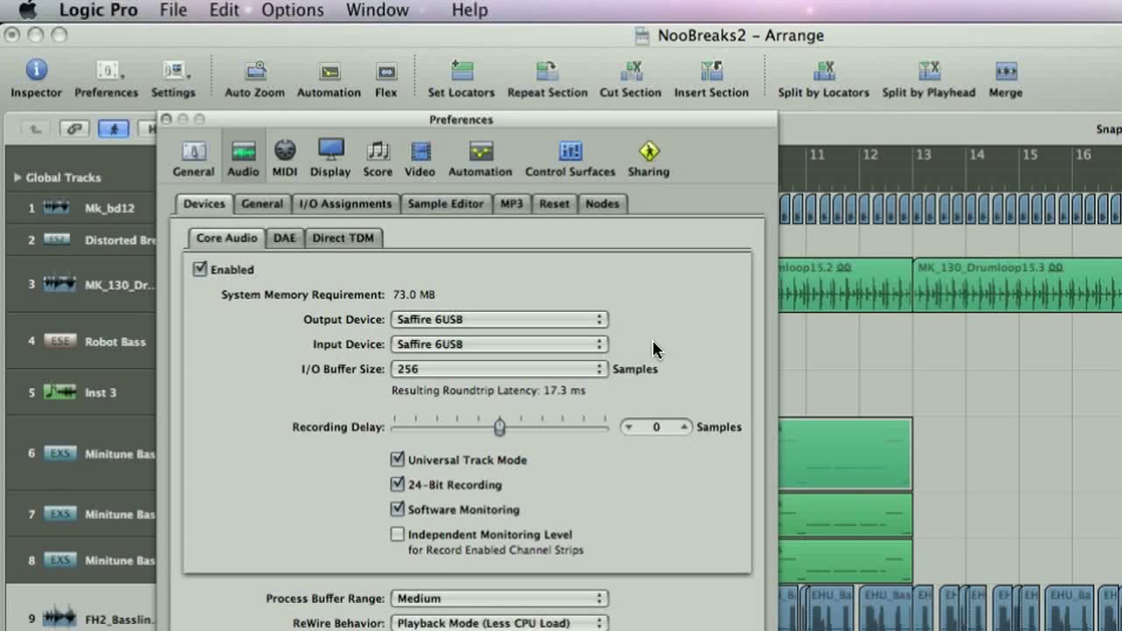
Try a 512-sample I/O buffer size, then set it back to 256 samples
left_click(594, 373)
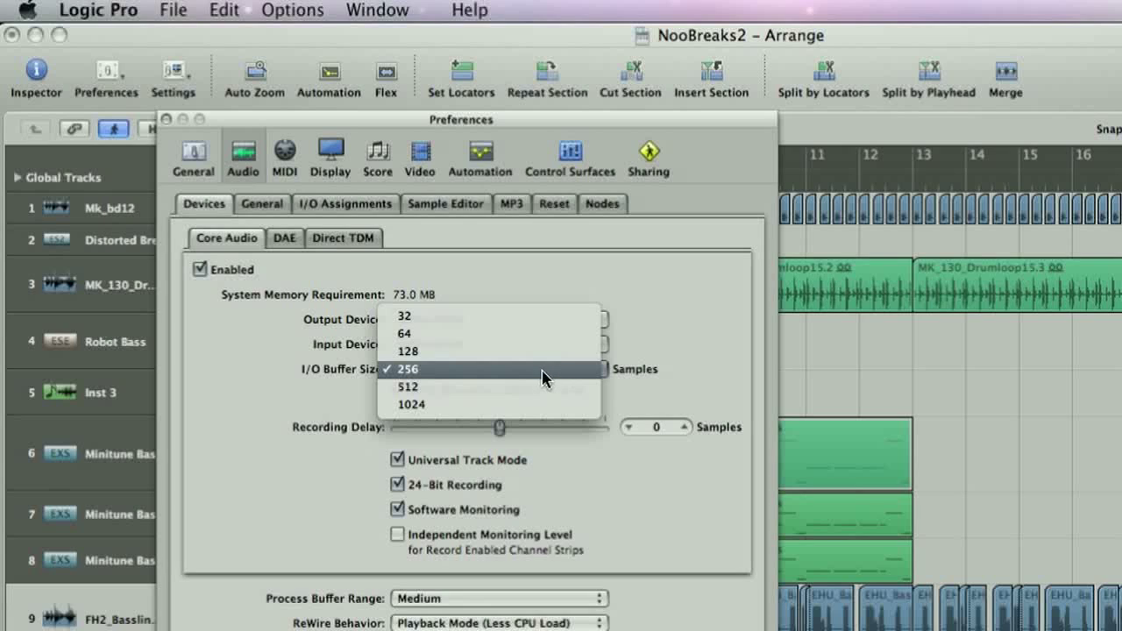
left_click(664, 347)
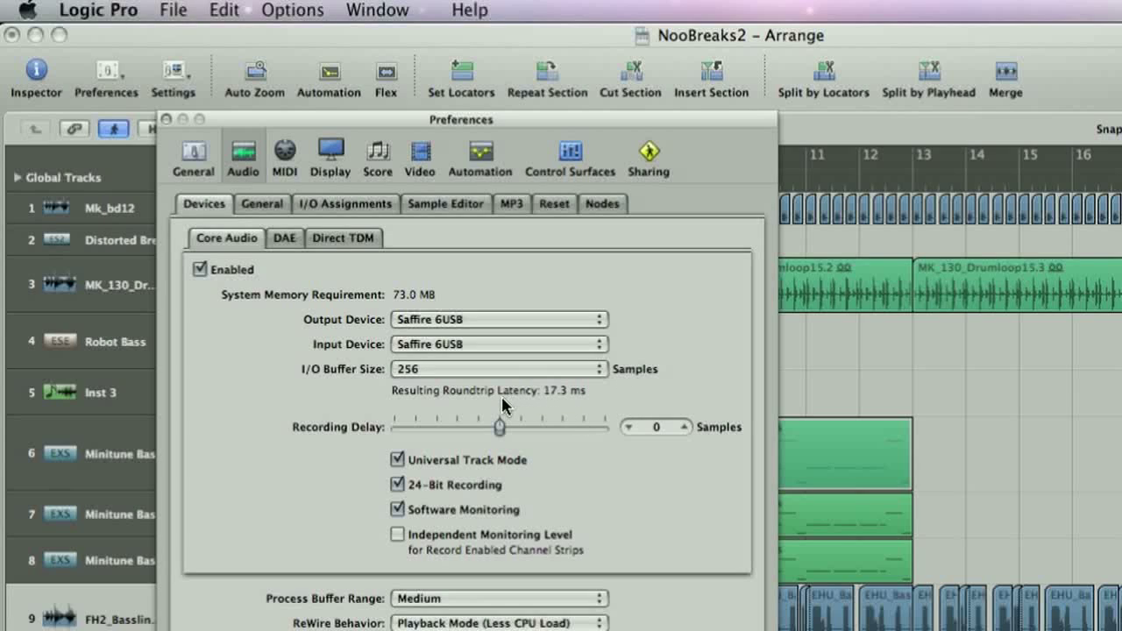
left_click(599, 369)
left_click(582, 391)
left_click(599, 369)
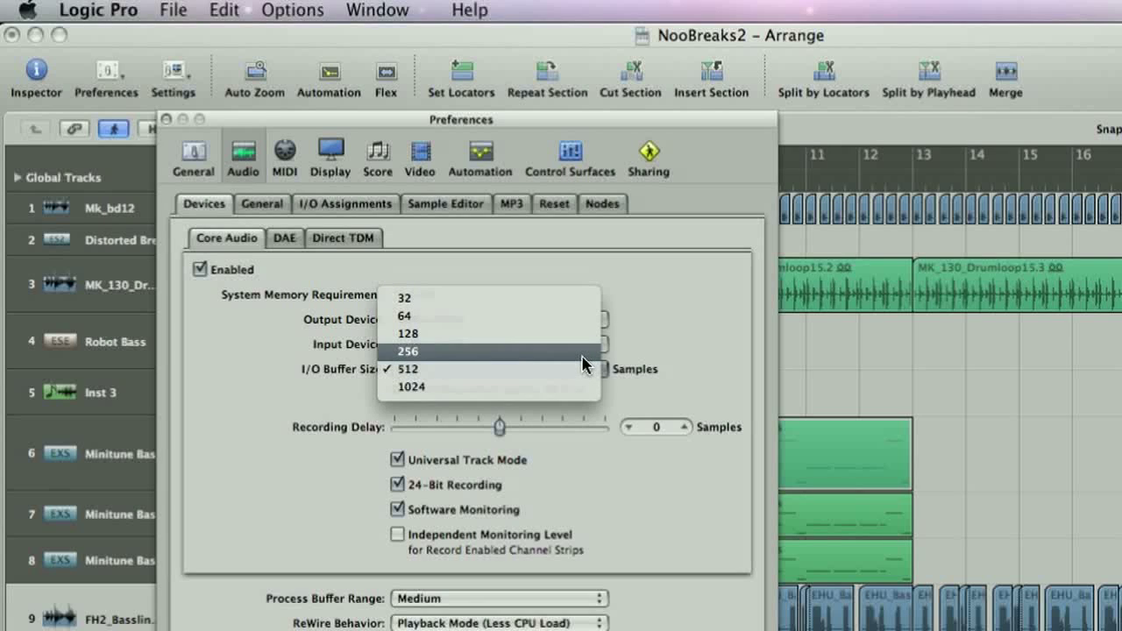
left_click(582, 351)
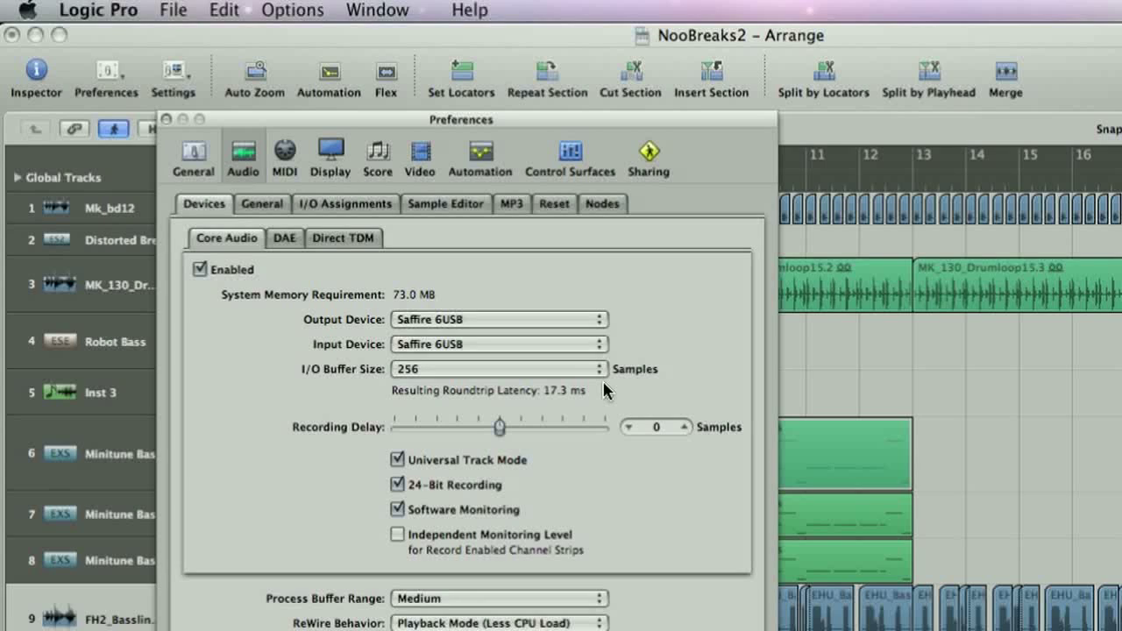
mouse_move(602, 380)
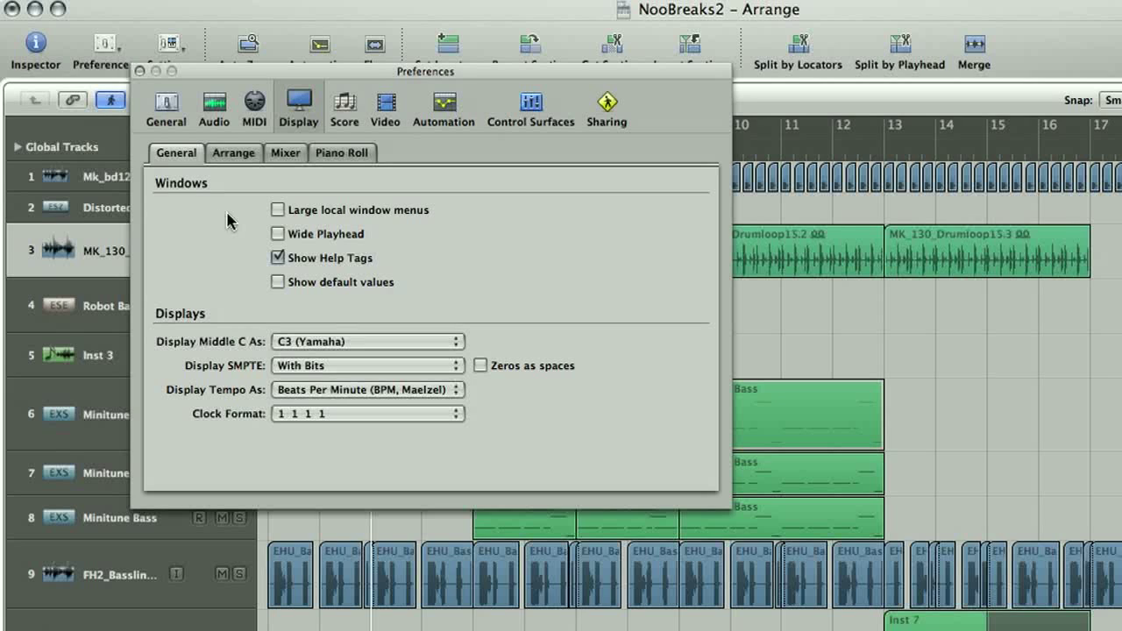
Show General Project Handling, leaving Startup Action at Open Most Recent Project
left_click(165, 109)
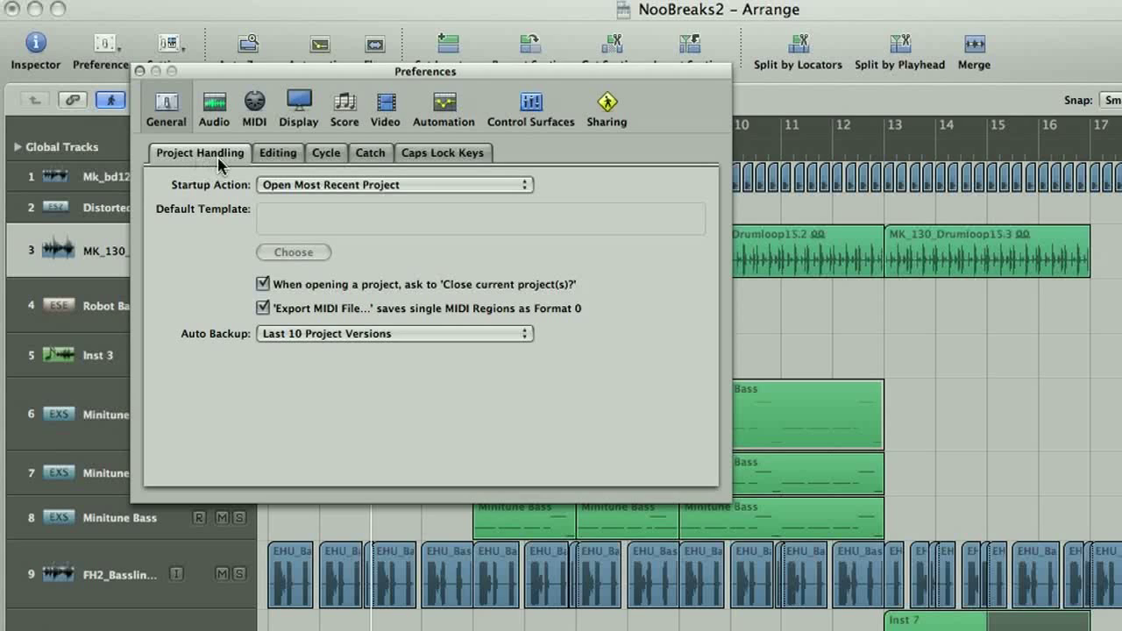
left_click(526, 185)
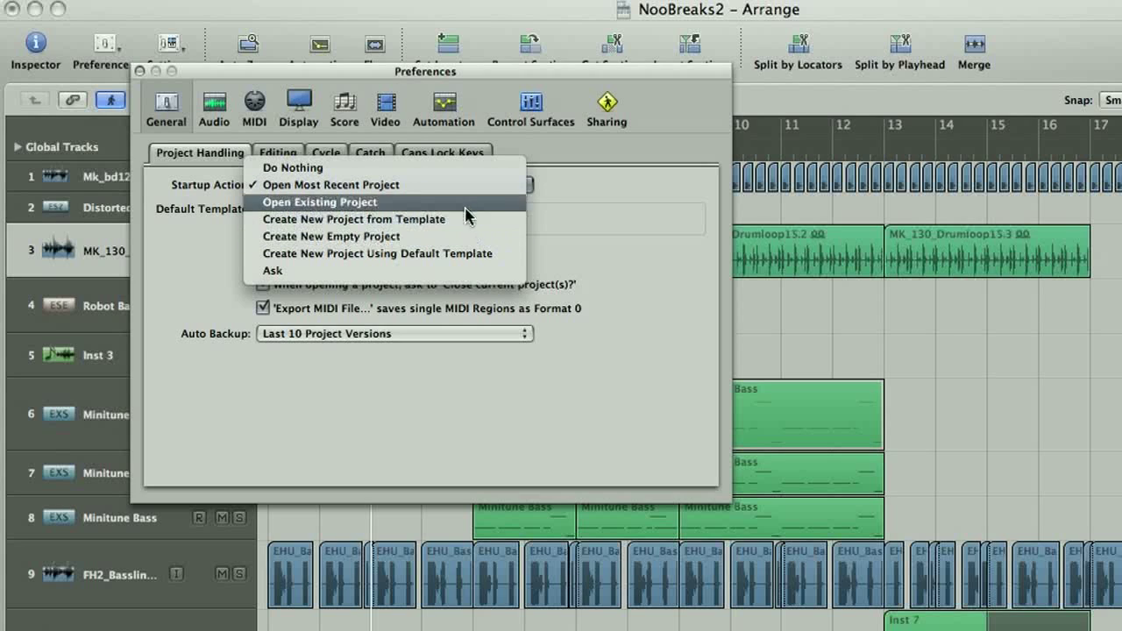
left_click(574, 185)
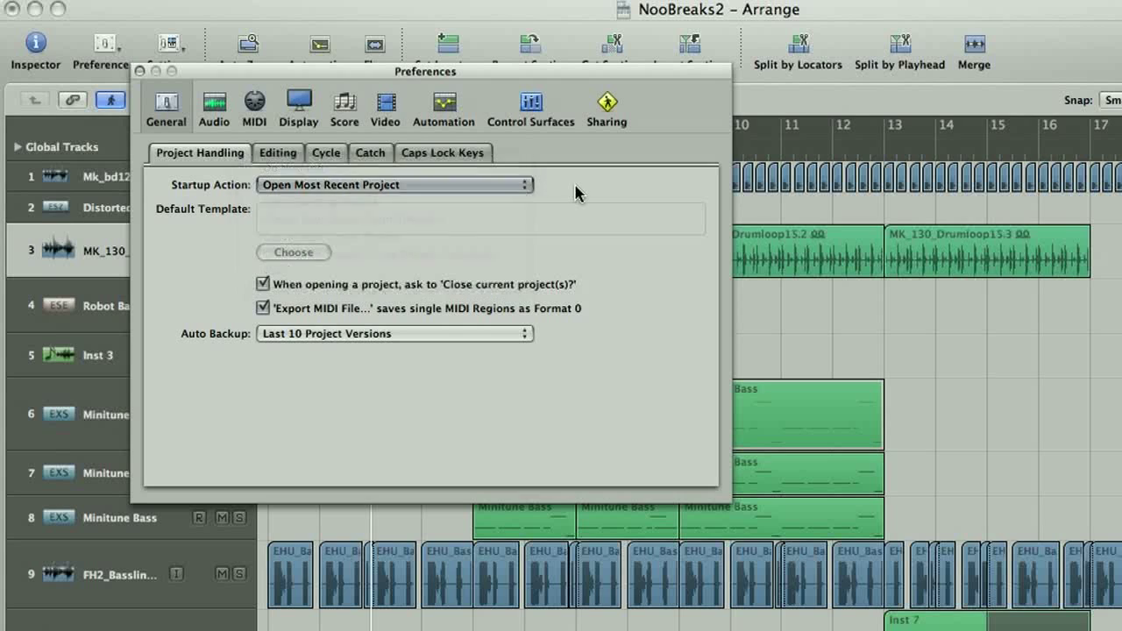
Show the Display preferences on the Arrange settings
left_click(299, 102)
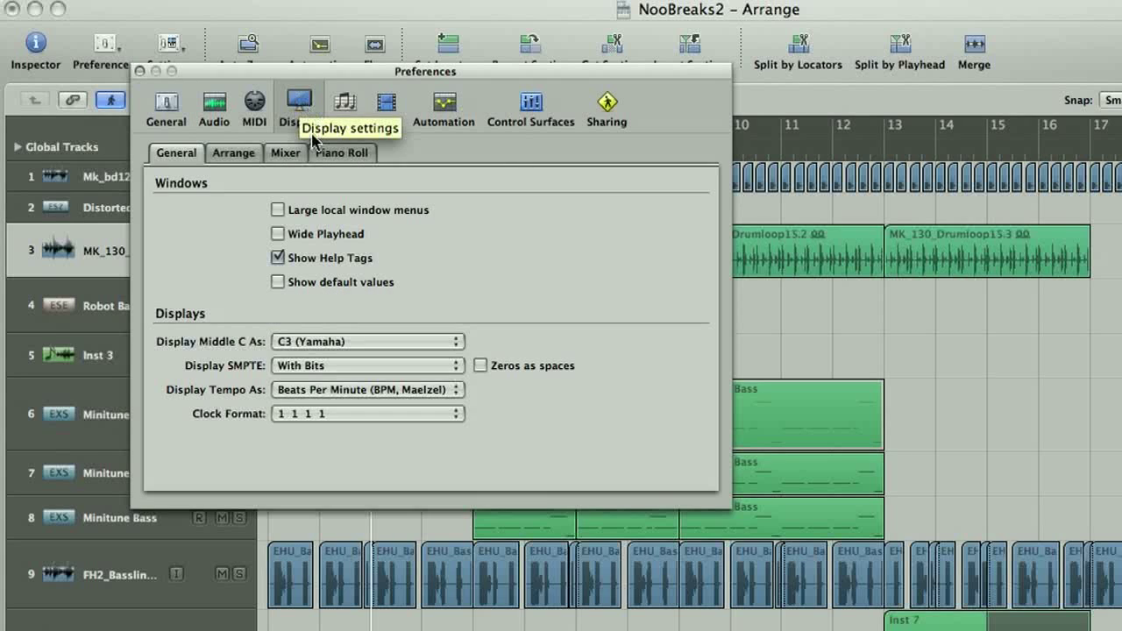
left_click(237, 156)
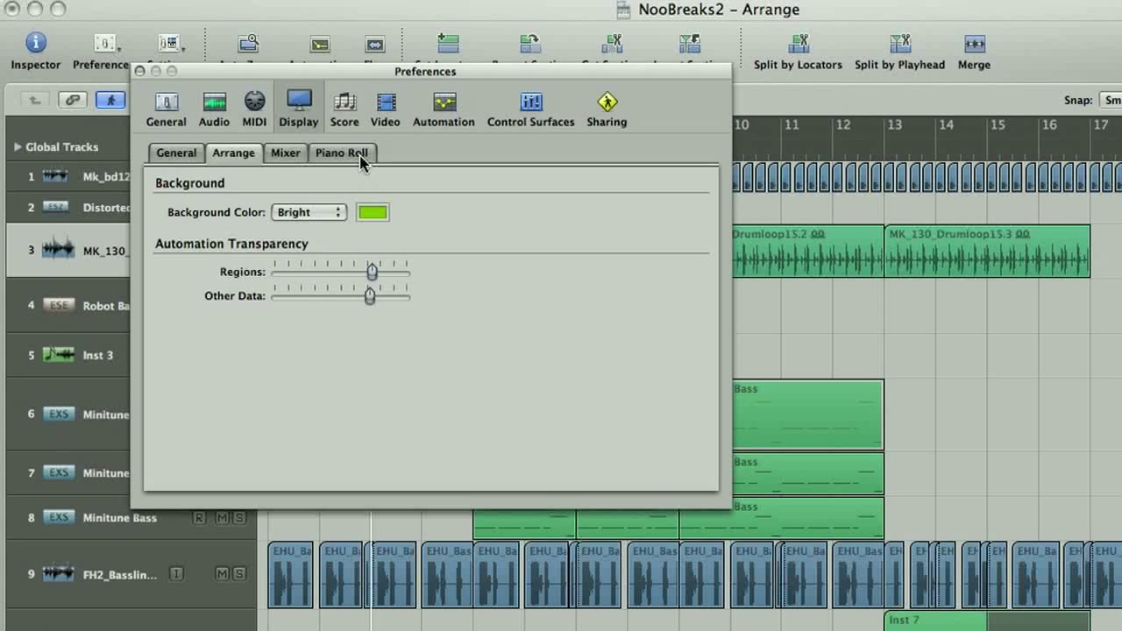
left_click(362, 156)
left_click(239, 159)
Try dark, bright and Custom Arrange backgrounds, shifting the custom colour toward red
left_click(332, 214)
left_click(332, 194)
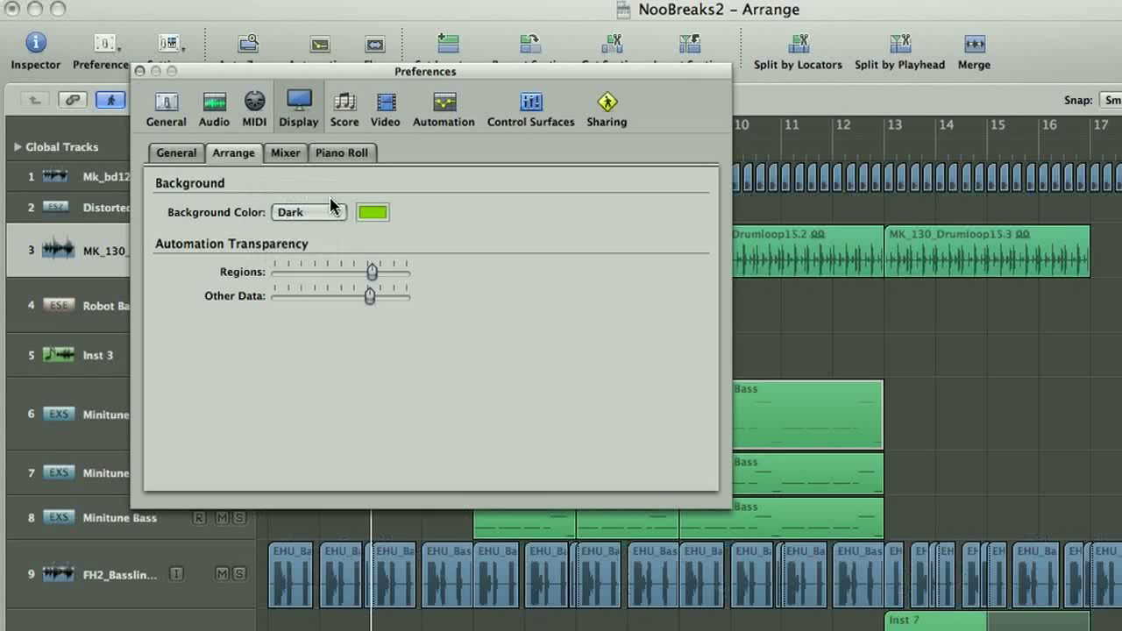
left_click(333, 220)
left_click(318, 226)
left_click(333, 214)
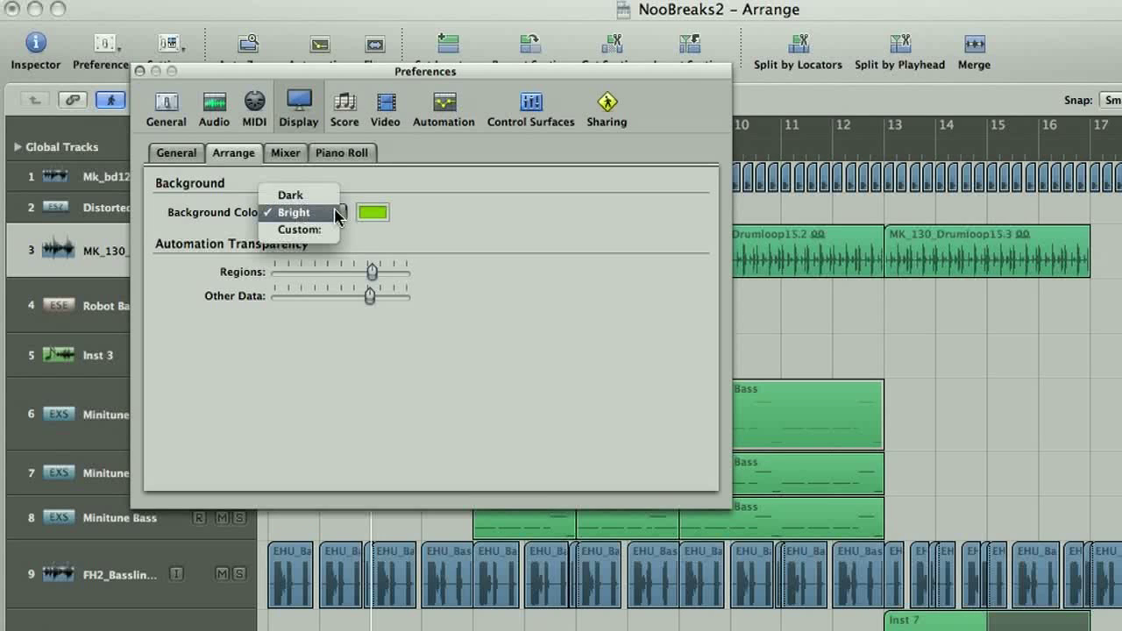
left_click(316, 230)
left_click(373, 212)
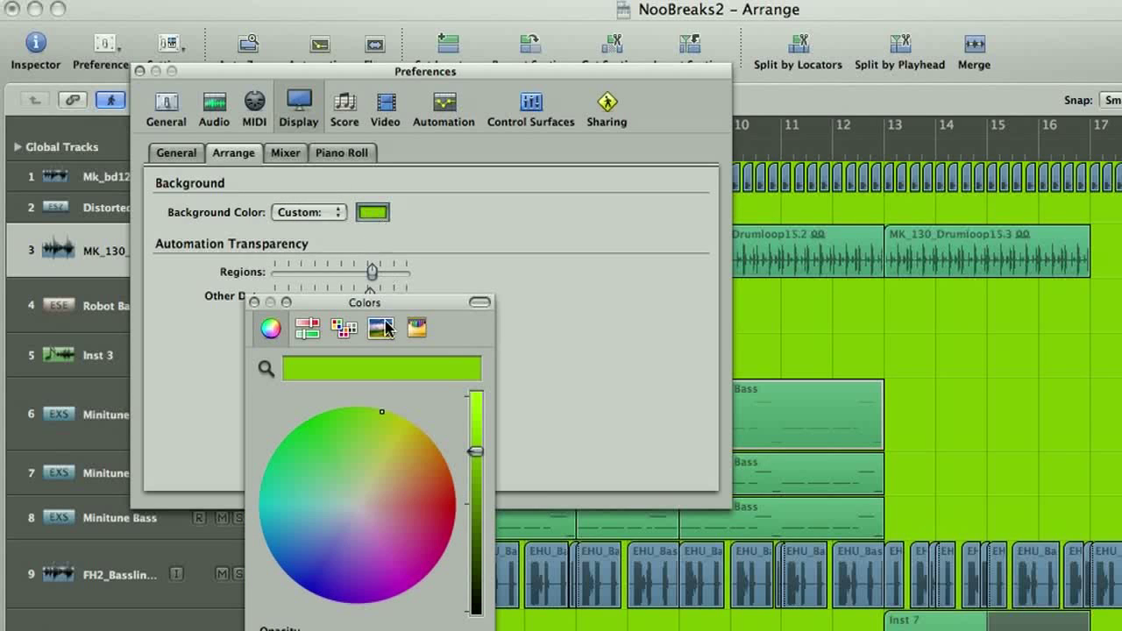
left_click_drag(354, 438, 373, 455)
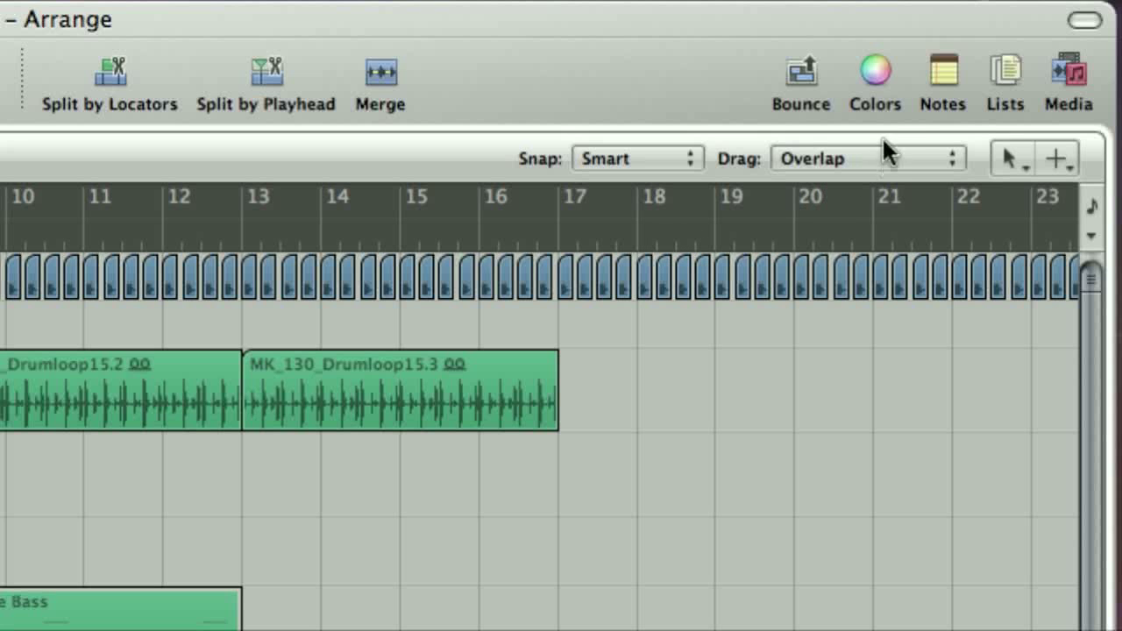
Colour track 9's bass loop regions magenta
left_click(875, 70)
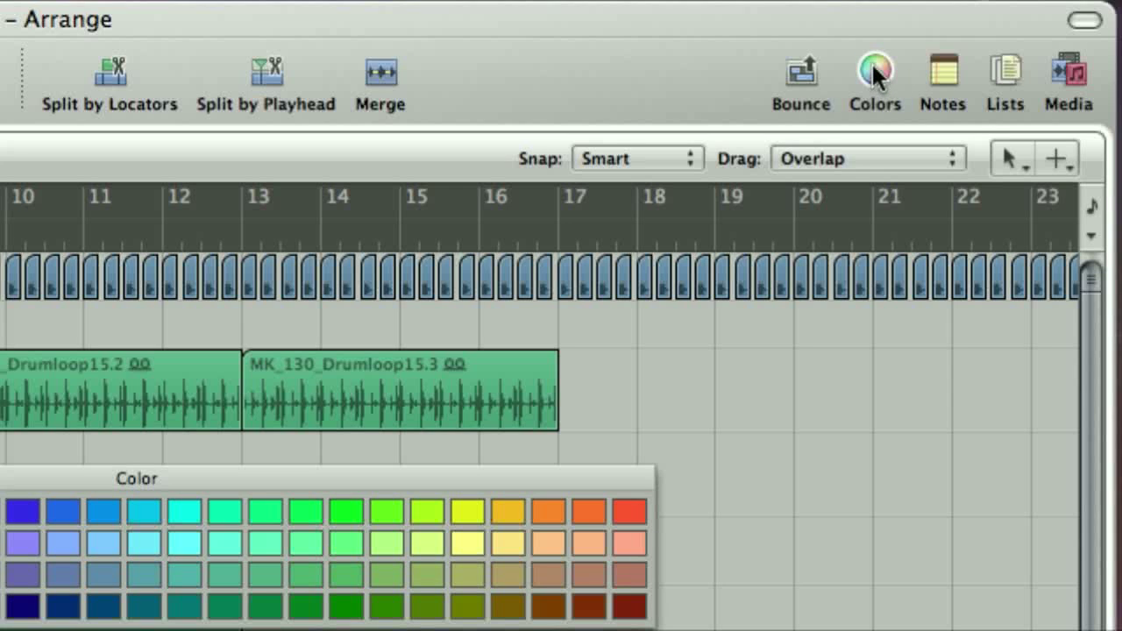
left_click(878, 61)
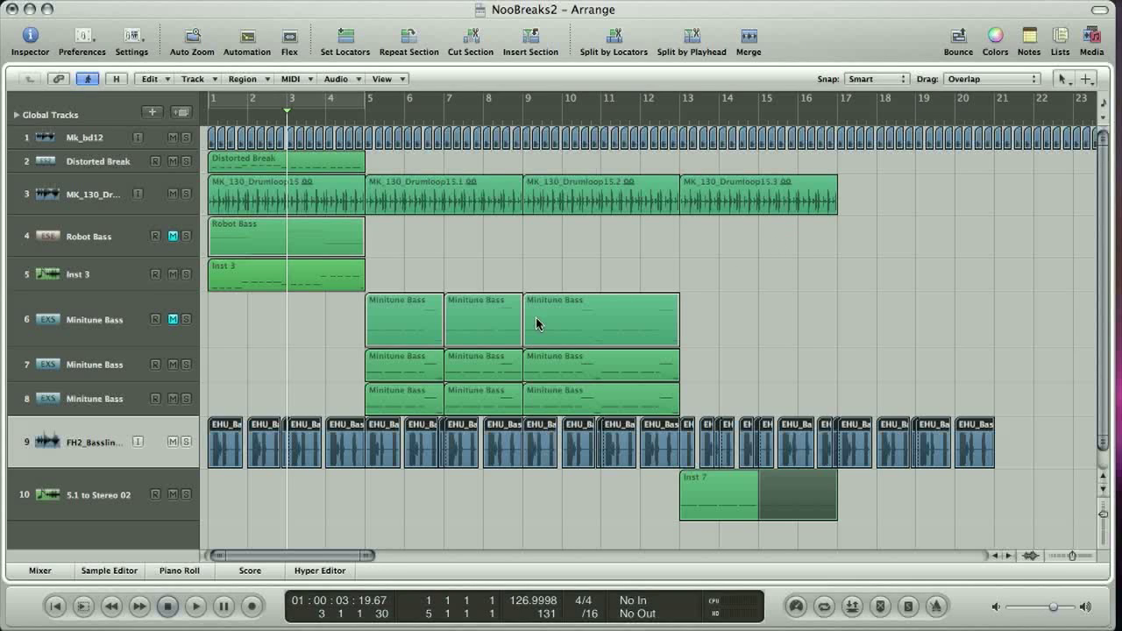
left_click(104, 402)
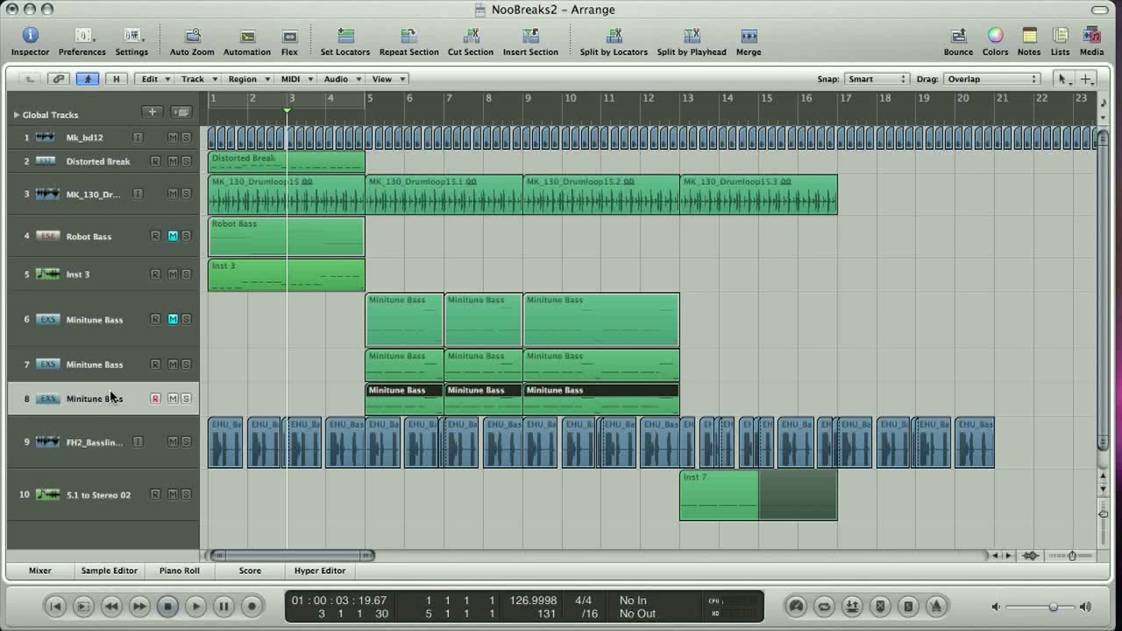
left_click(88, 438)
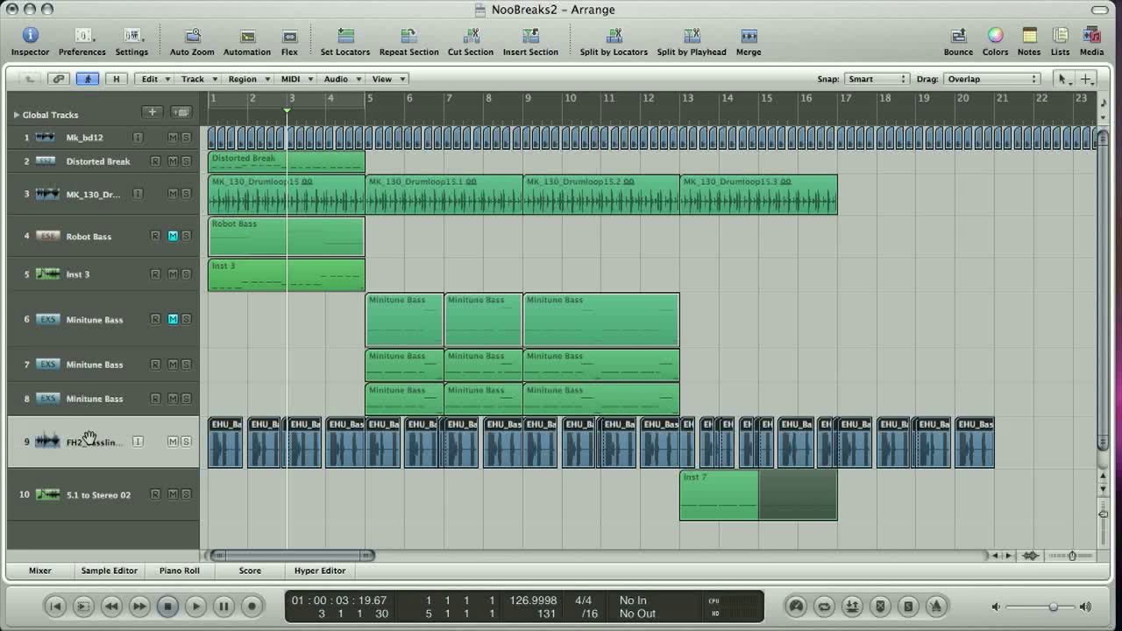
left_click(994, 39)
left_click(529, 255)
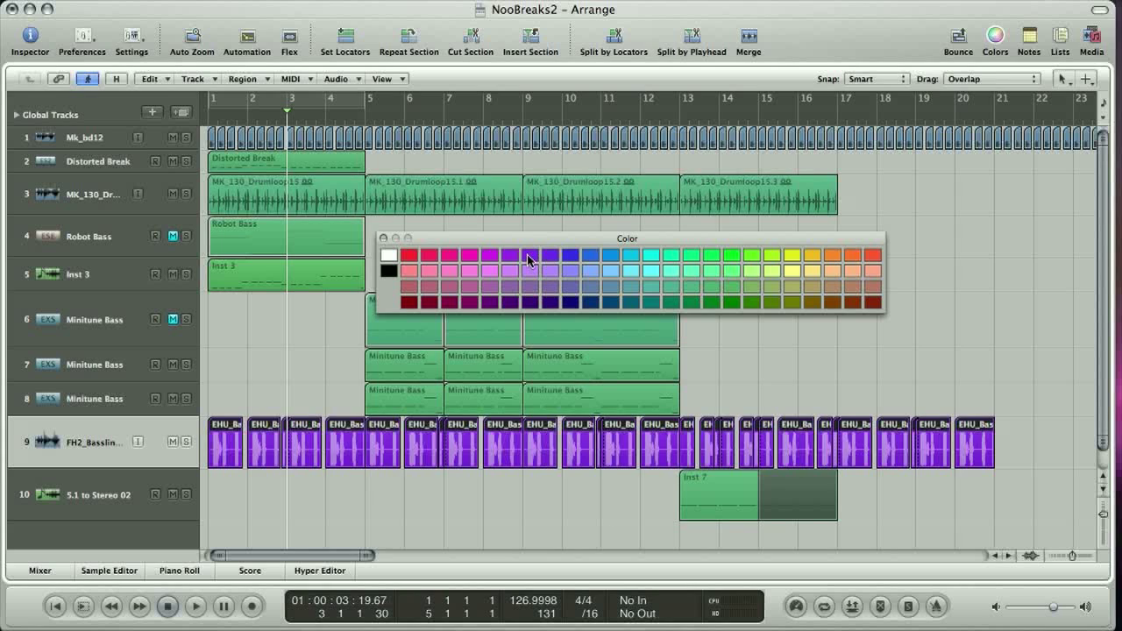
left_click(493, 256)
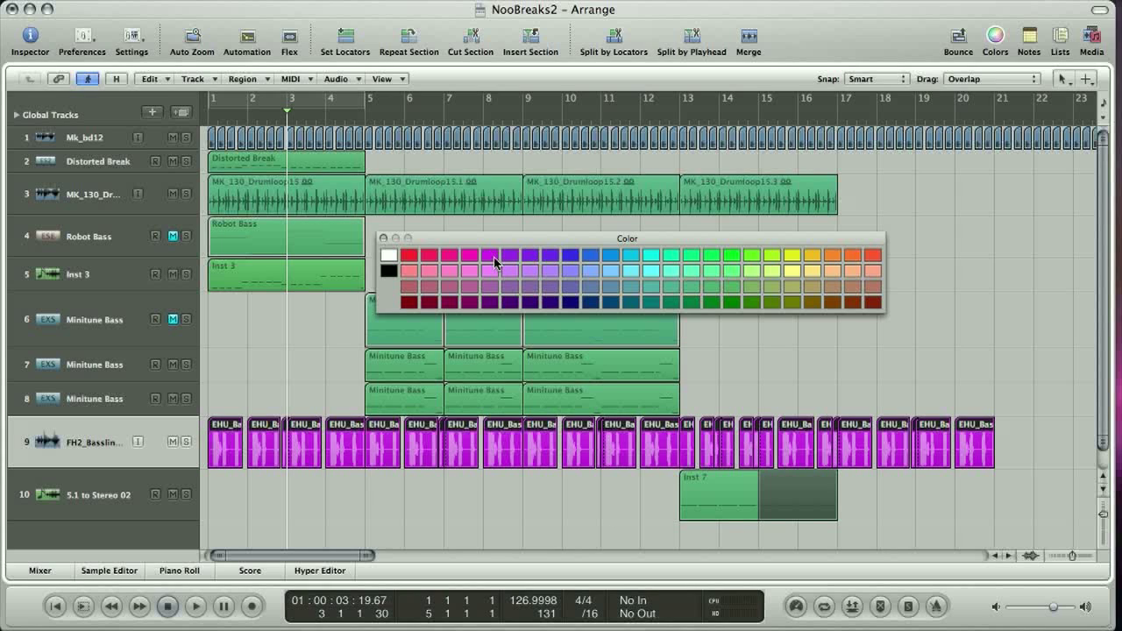
Colour the Minitune Bass region at bar 7 light green
left_click(488, 366)
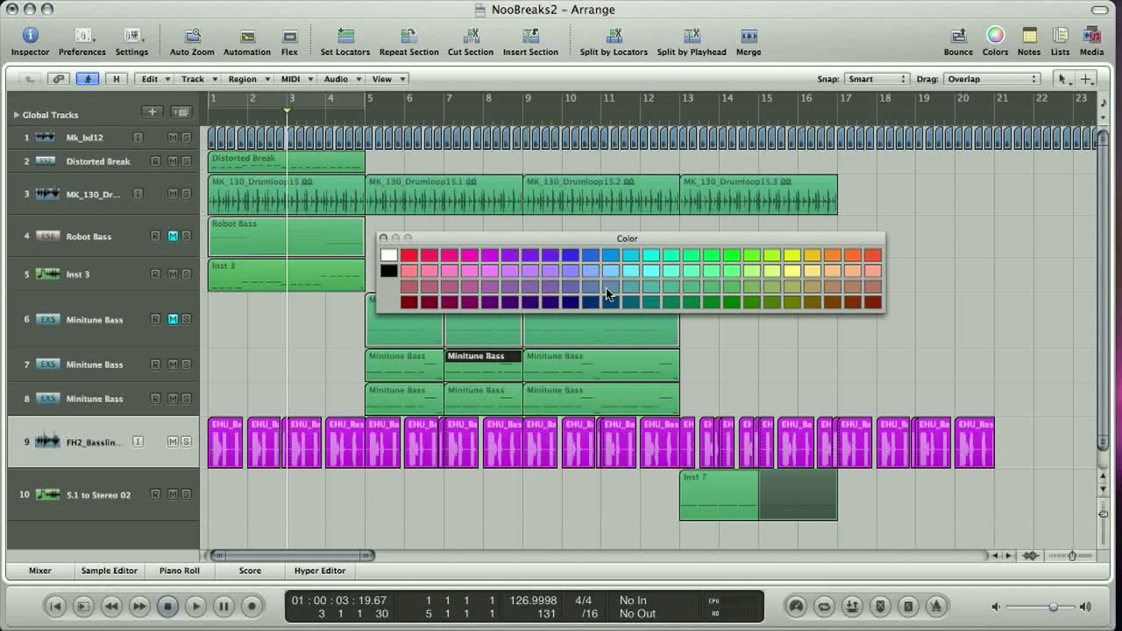
left_click(611, 274)
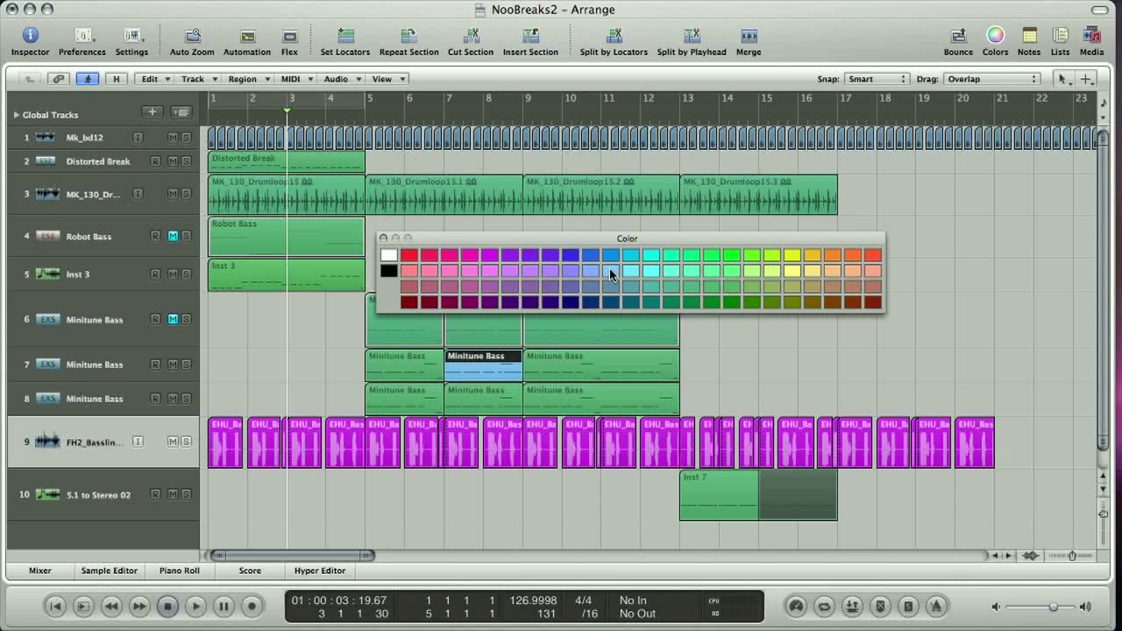
left_click(756, 272)
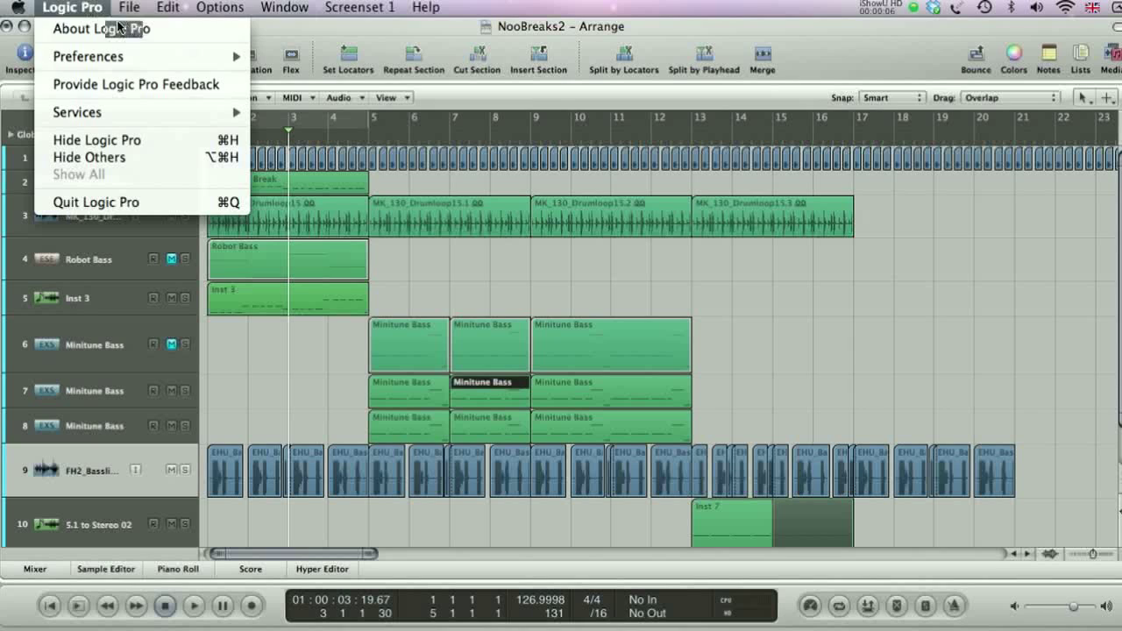
Bring up the Preferences > Control Surfaces submenu, ready to choose Setup…
mouse_move(166, 55)
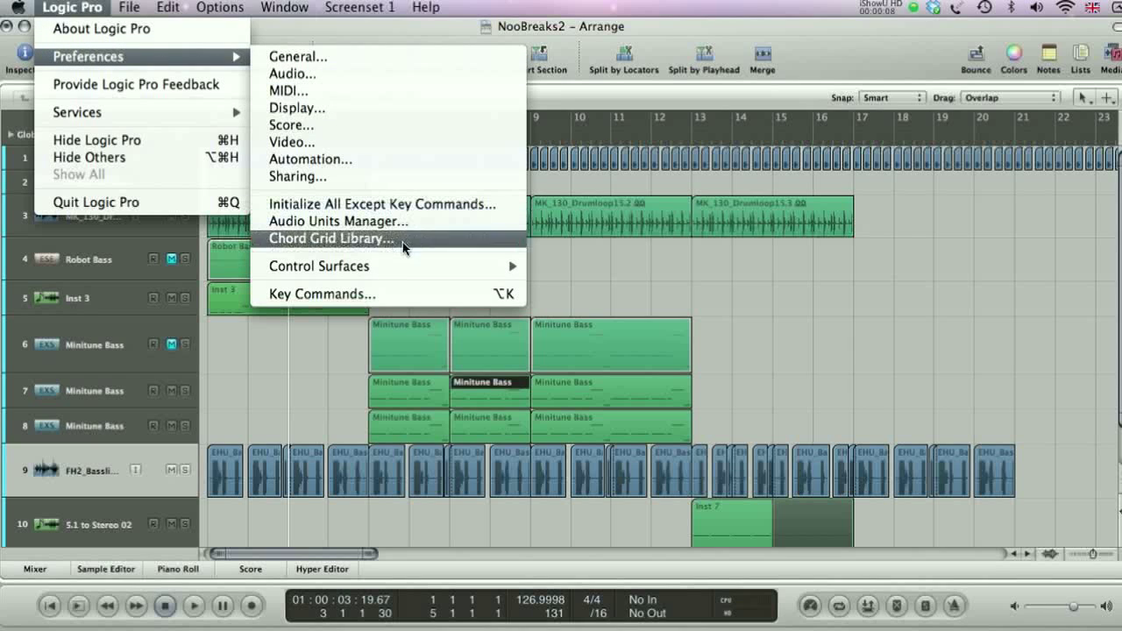
mouse_move(413, 262)
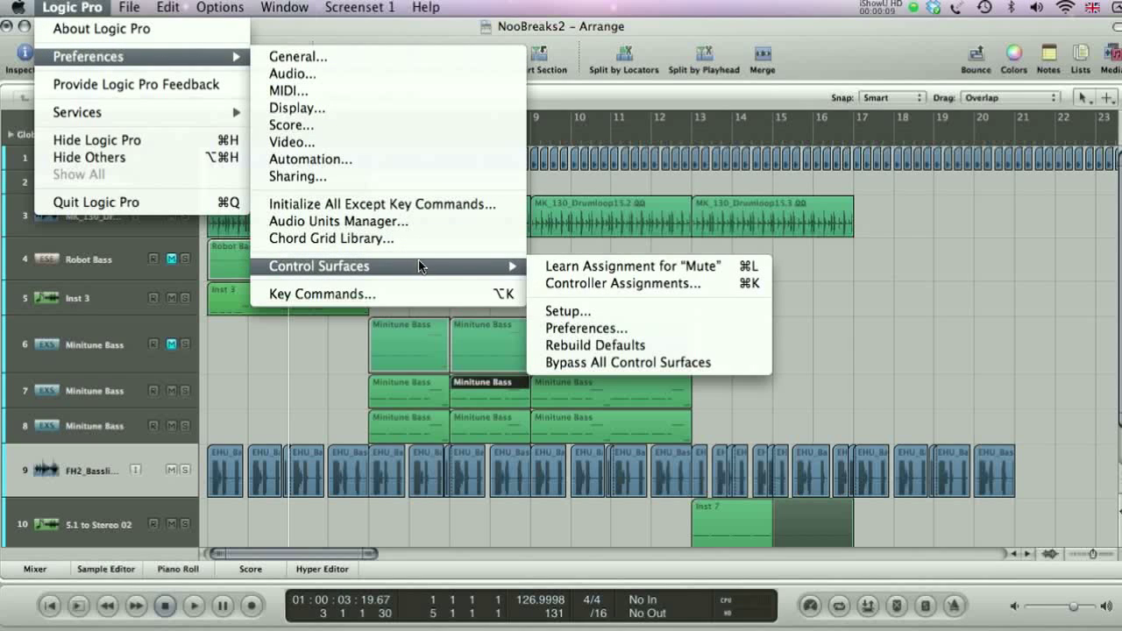
Open Control Surfaces Setup and scan for all supported control surface models
left_click(601, 314)
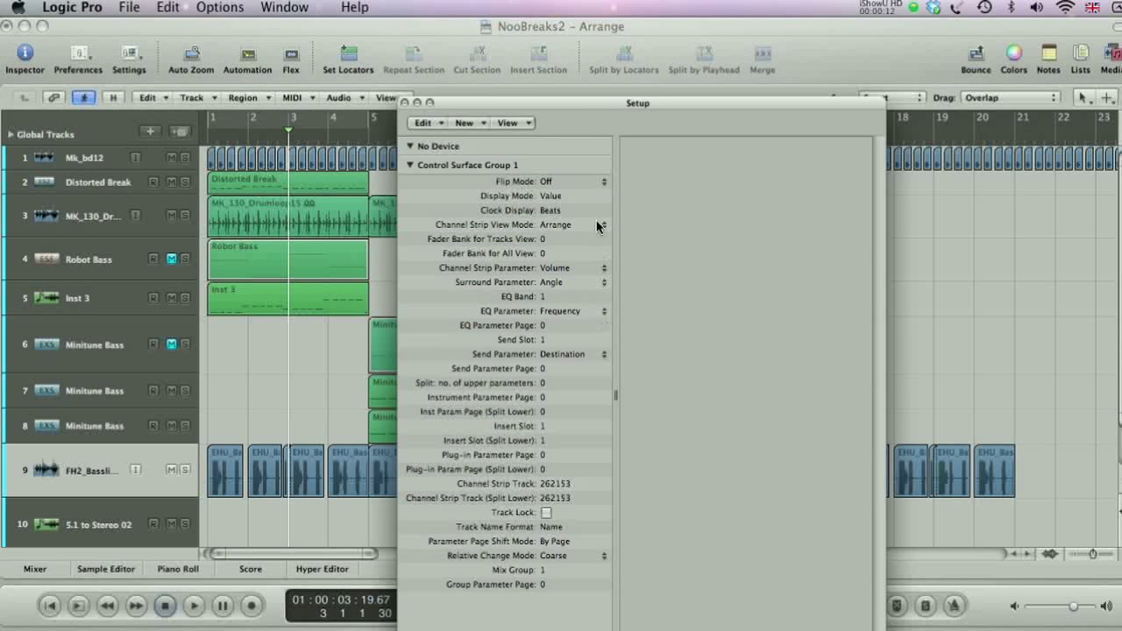
left_click_drag(576, 103, 331, 41)
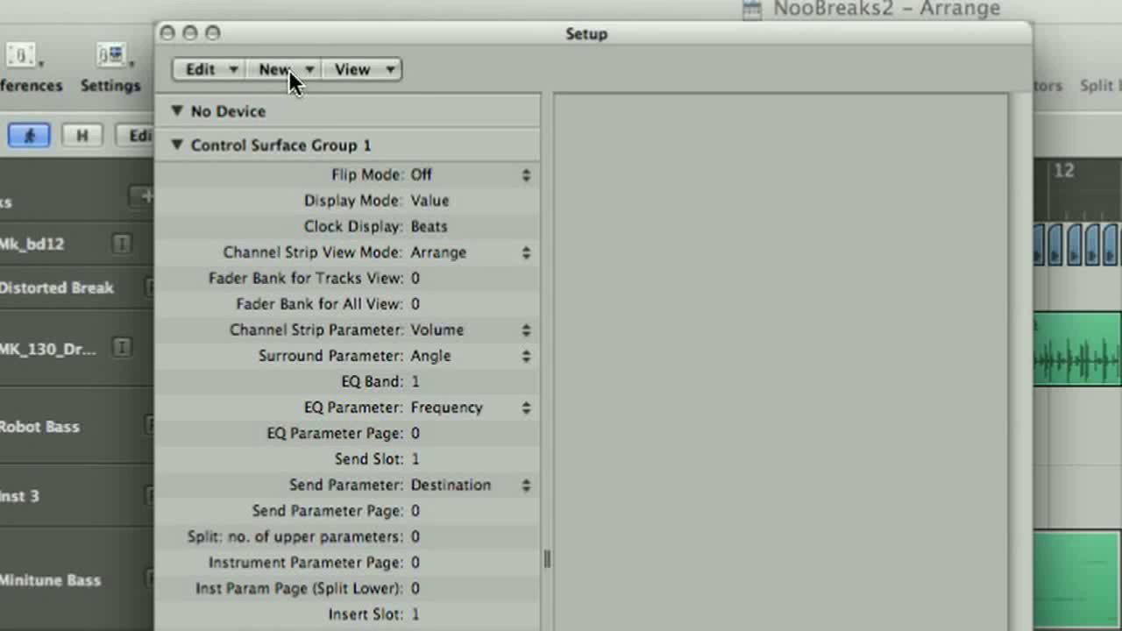
left_click(227, 63)
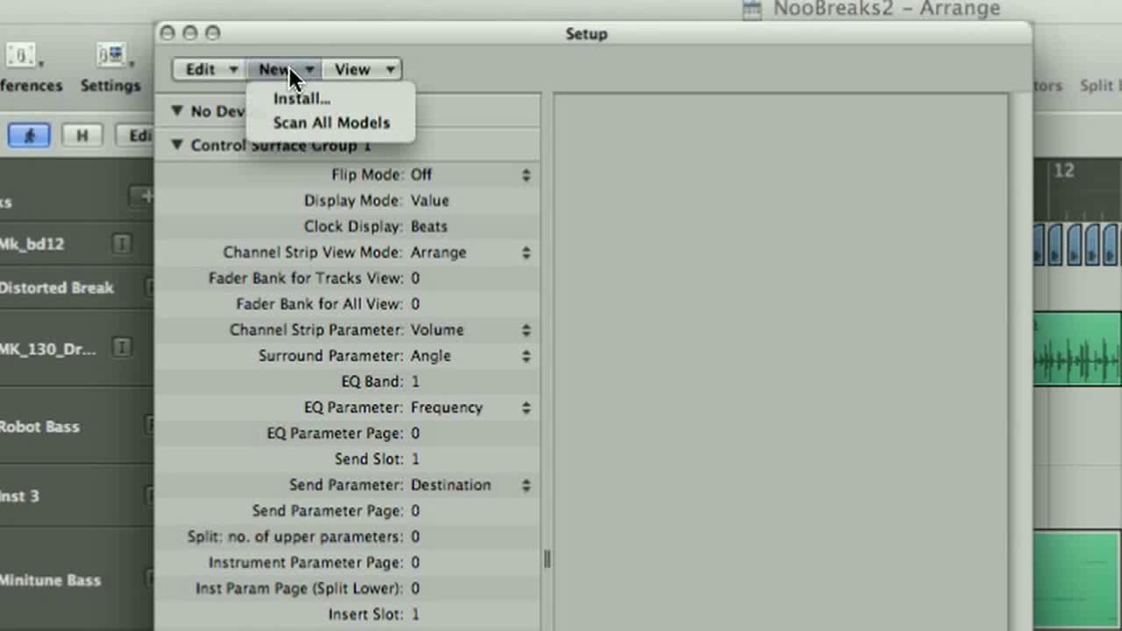
left_click(385, 122)
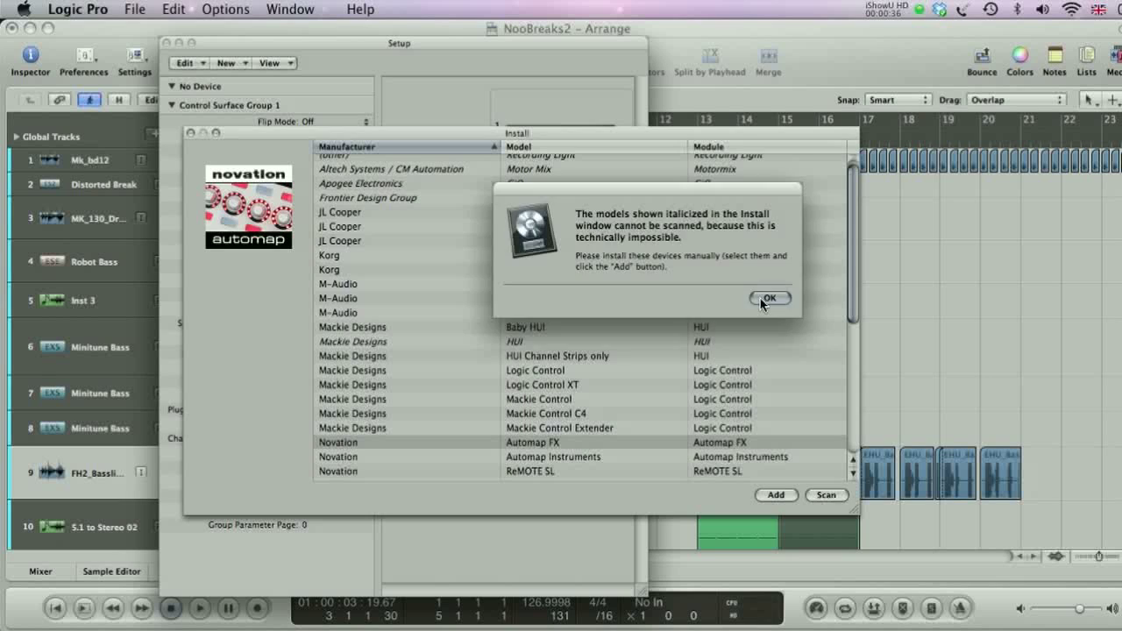
left_click(767, 298)
left_click(191, 134)
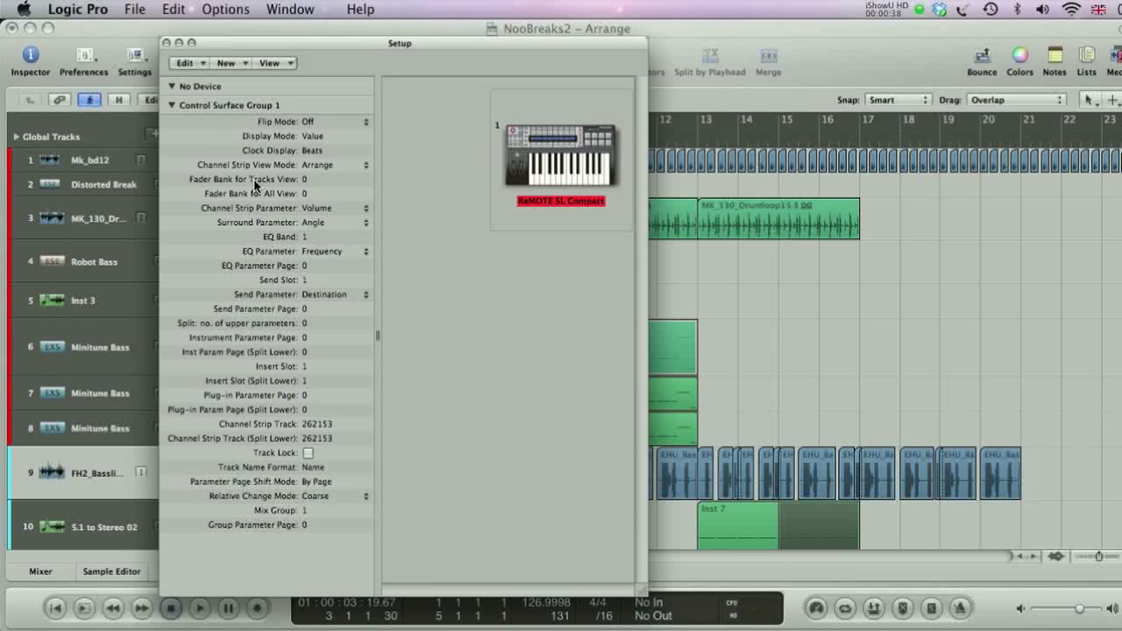
Set the ReMOTE SL Compact's output and input ports to Port 2
left_click(552, 171)
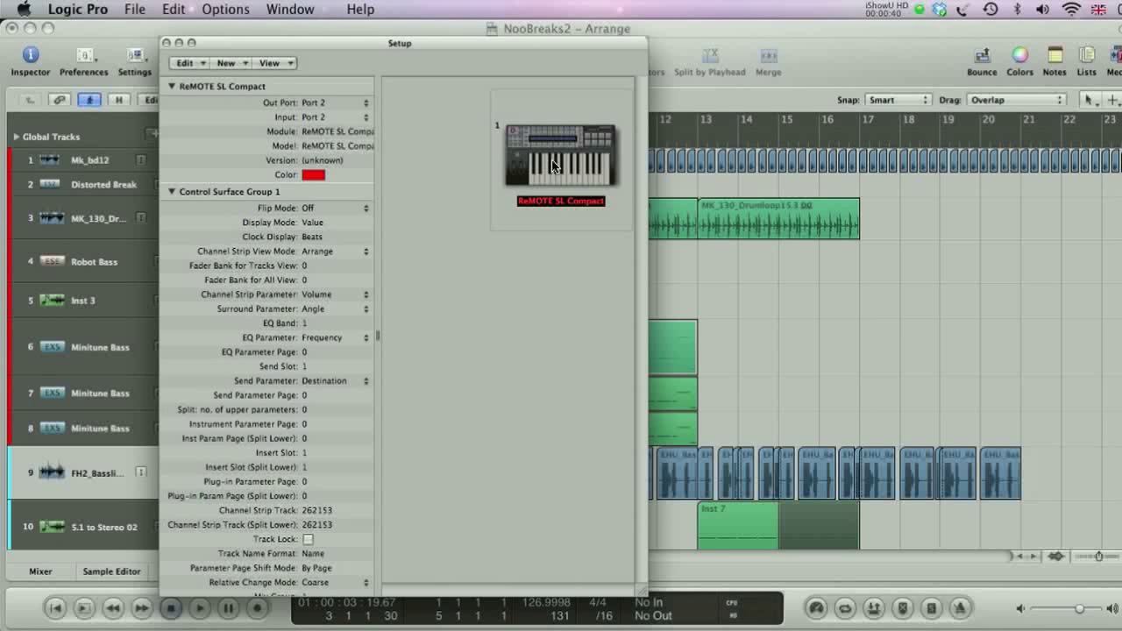
left_click(321, 103)
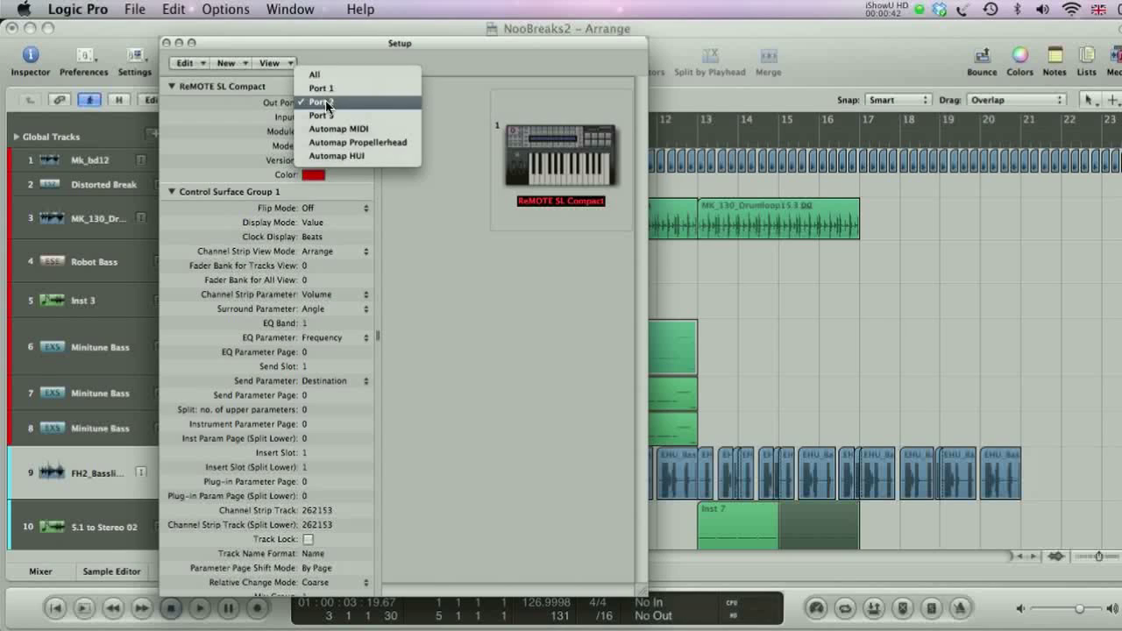
left_click(326, 101)
left_click(349, 117)
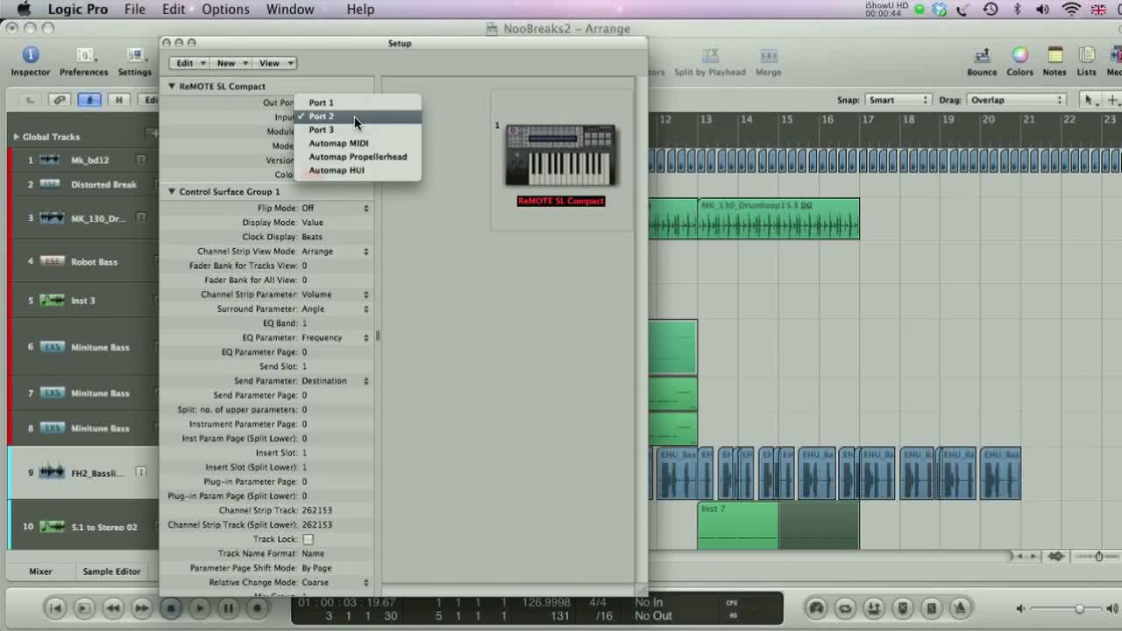
left_click(457, 109)
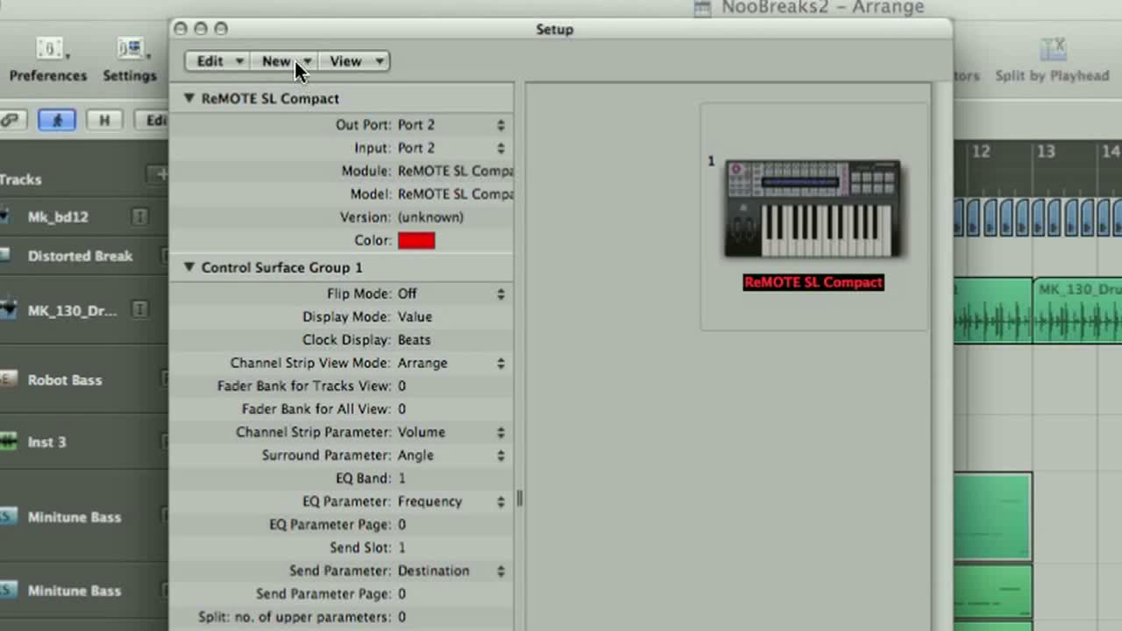
Finish installing the Novation ReMOTE SL and close the Setup window
left_click(226, 62)
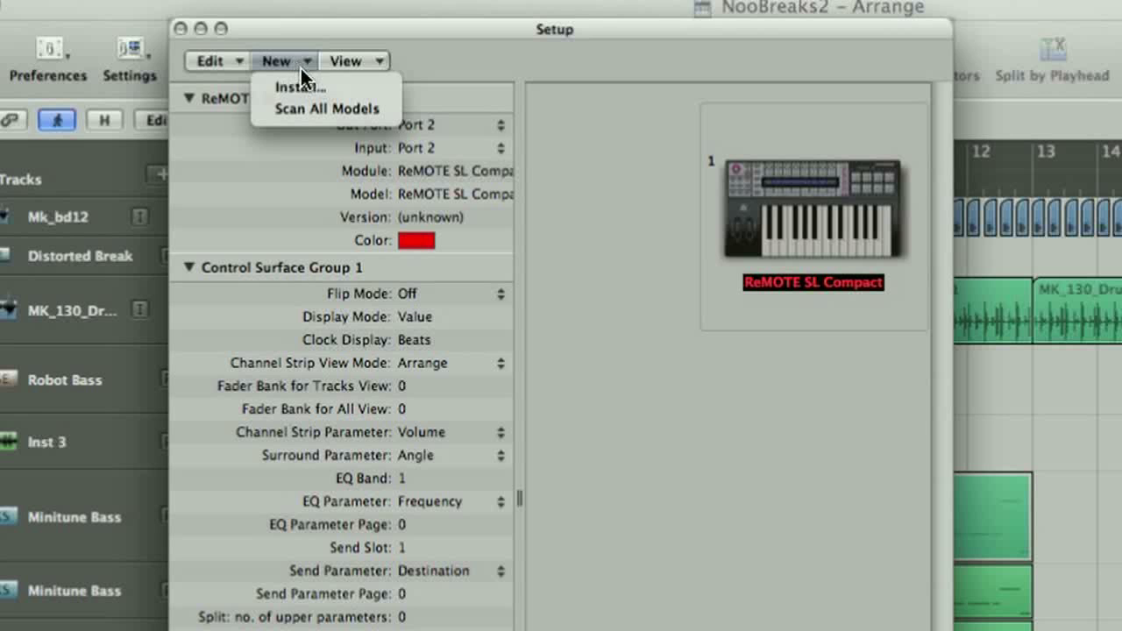
left_click(314, 88)
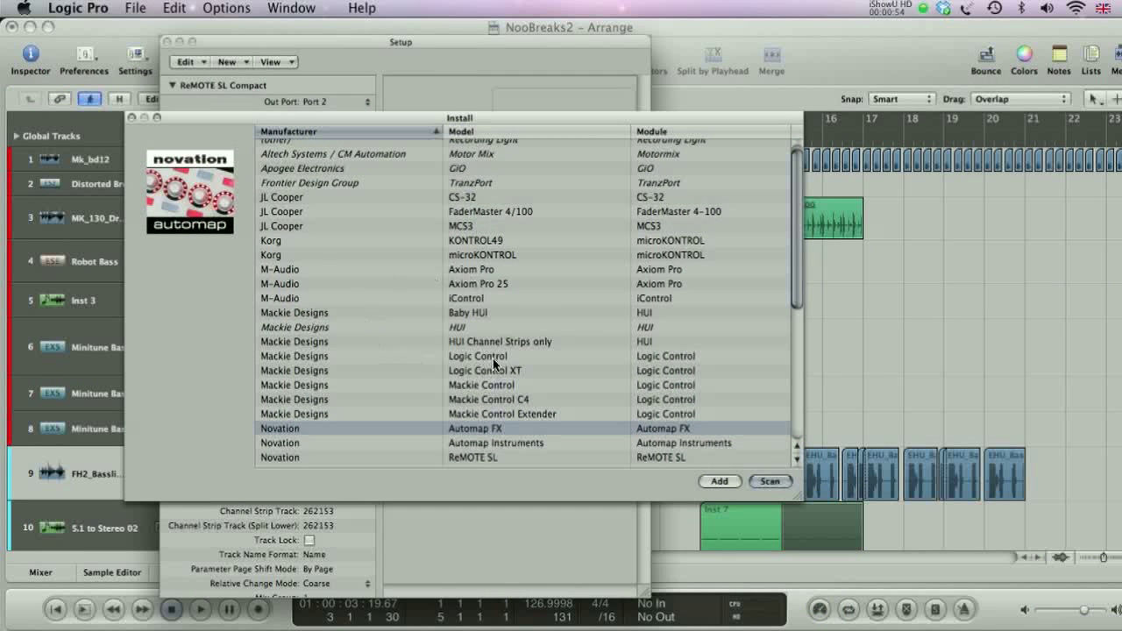
left_click(132, 118)
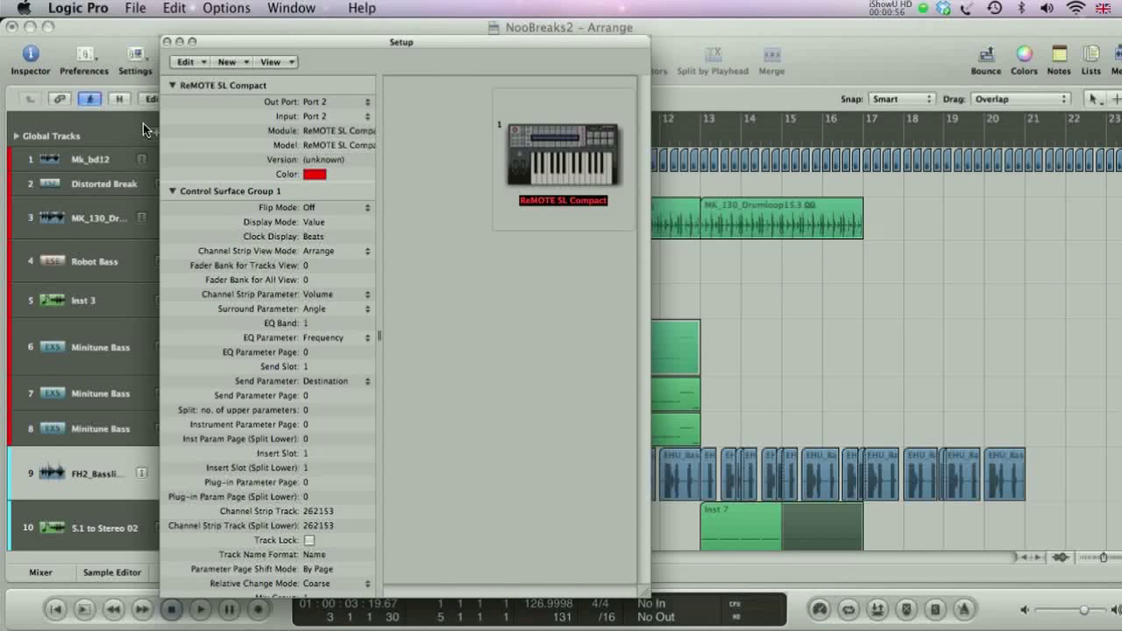
left_click(291, 9)
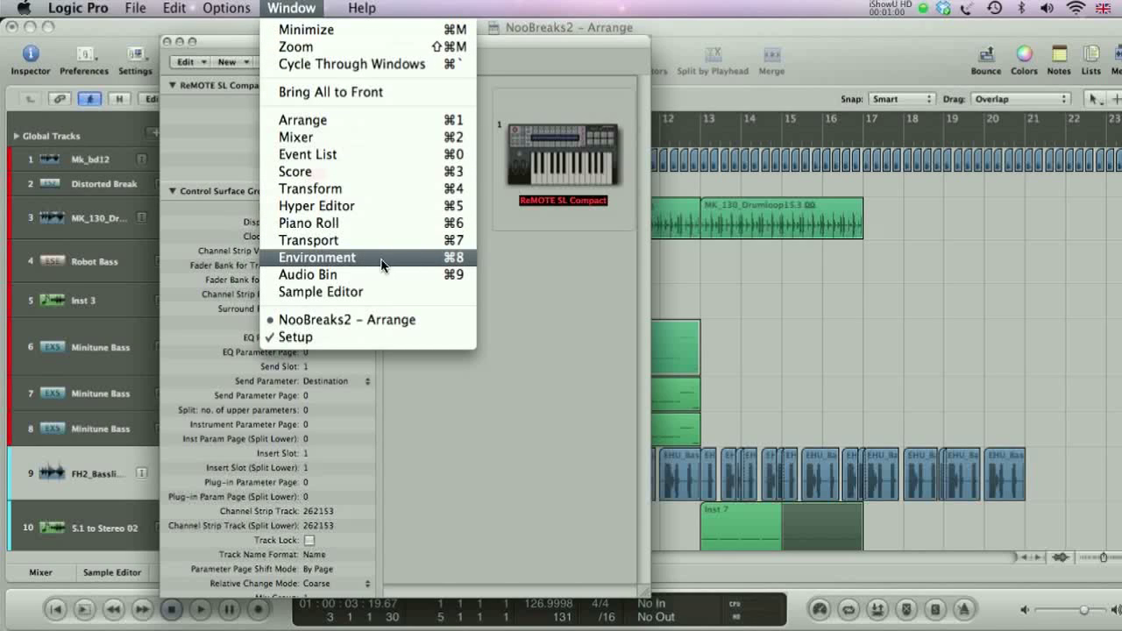
left_click(541, 273)
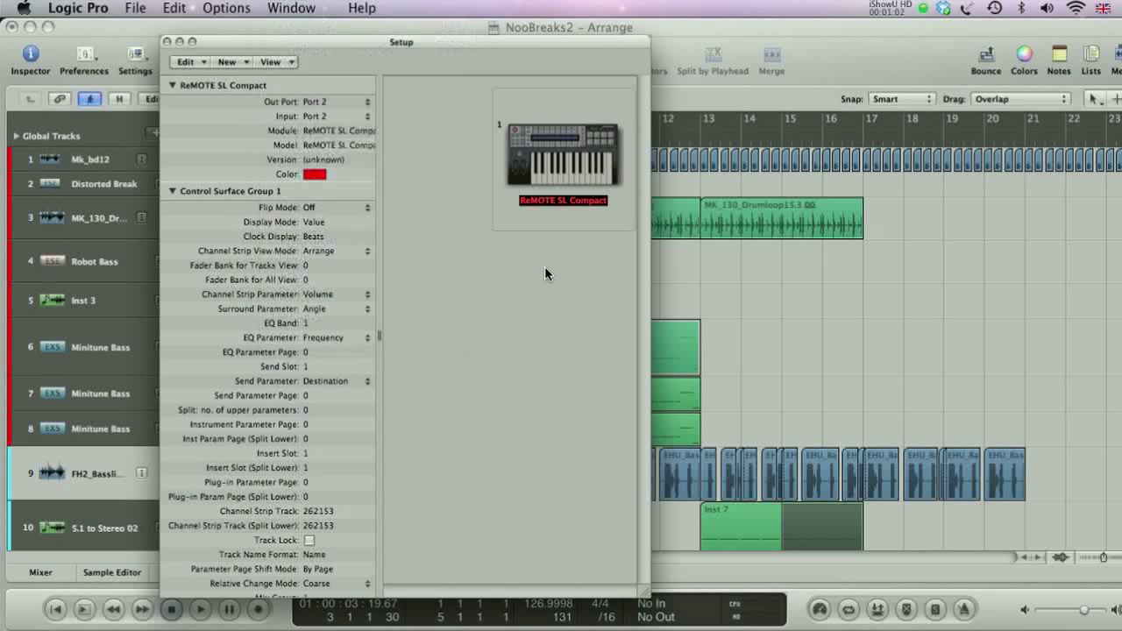
left_click(166, 42)
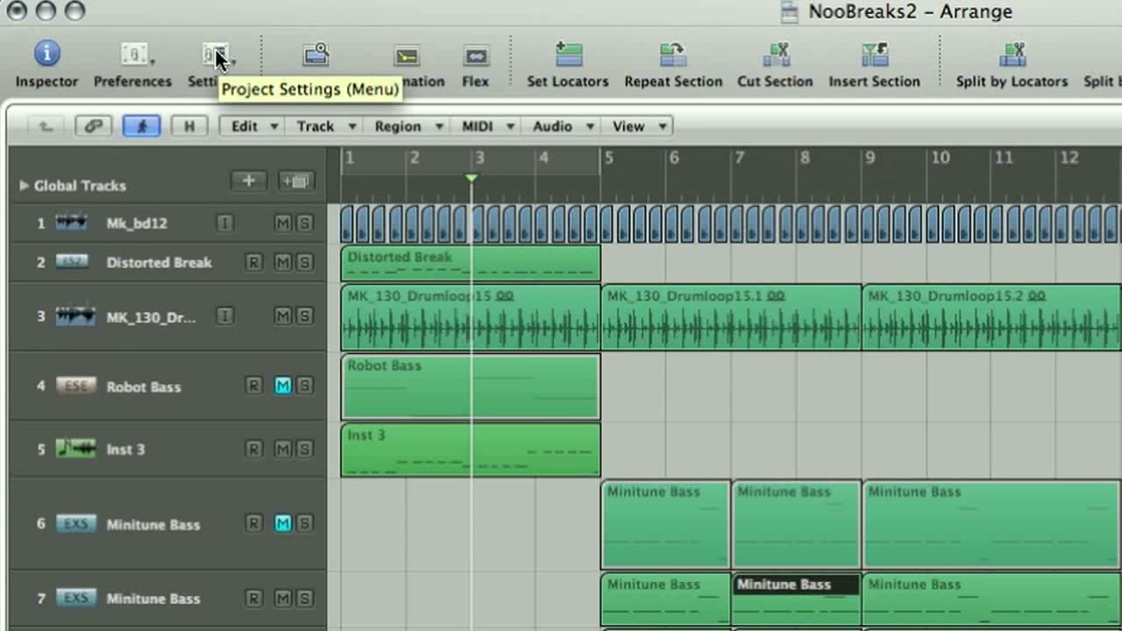
Open Project Settings on the Synchronization page and move the window up and left
left_click(214, 51)
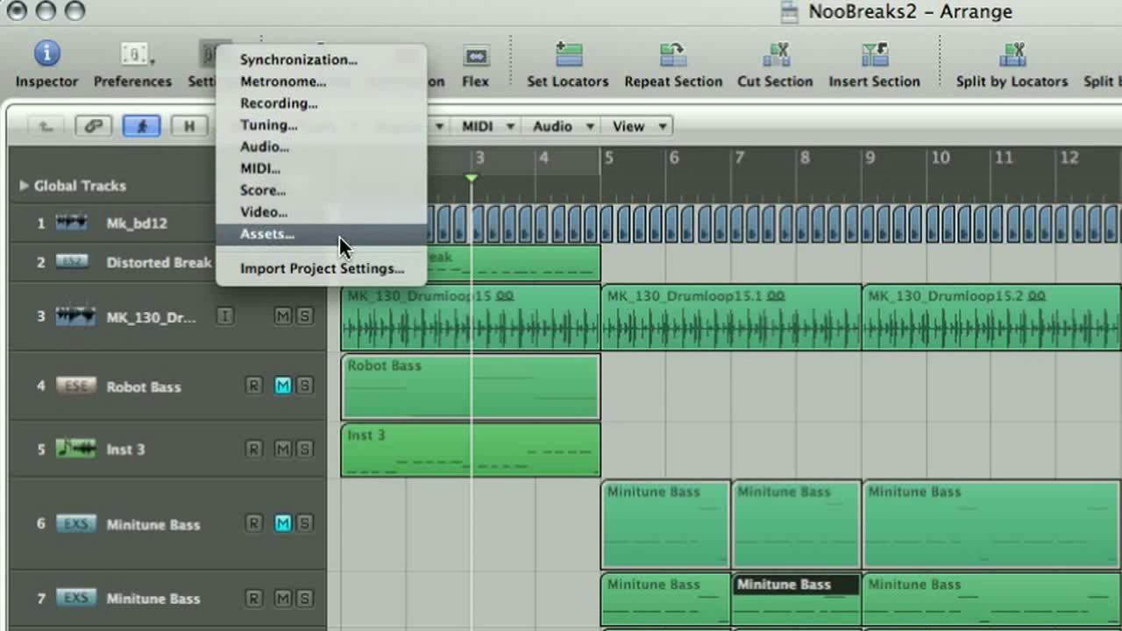
left_click(345, 60)
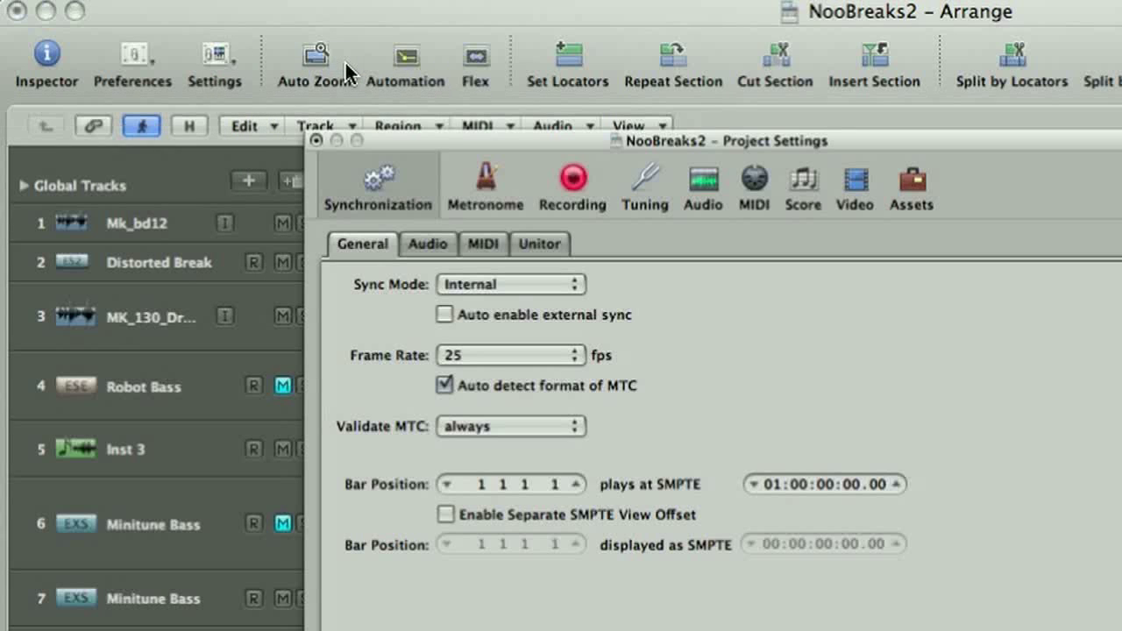
left_click_drag(538, 137, 510, 112)
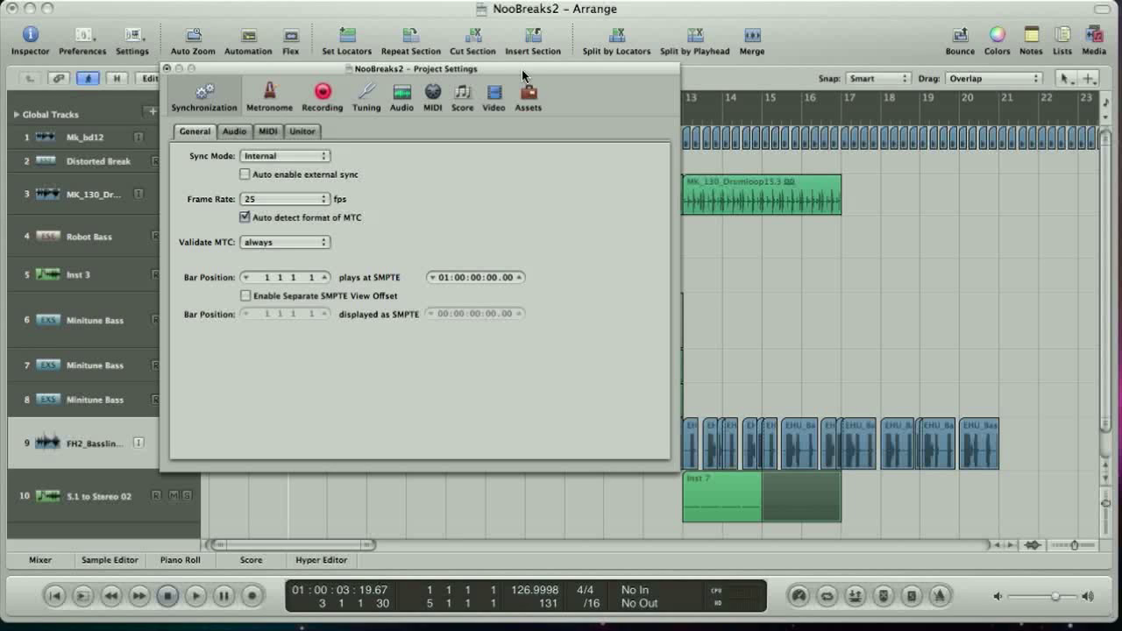
Browse DeadFamous's Audio Files folder in Finder, then return to Logic Pro
key("super+Tab")
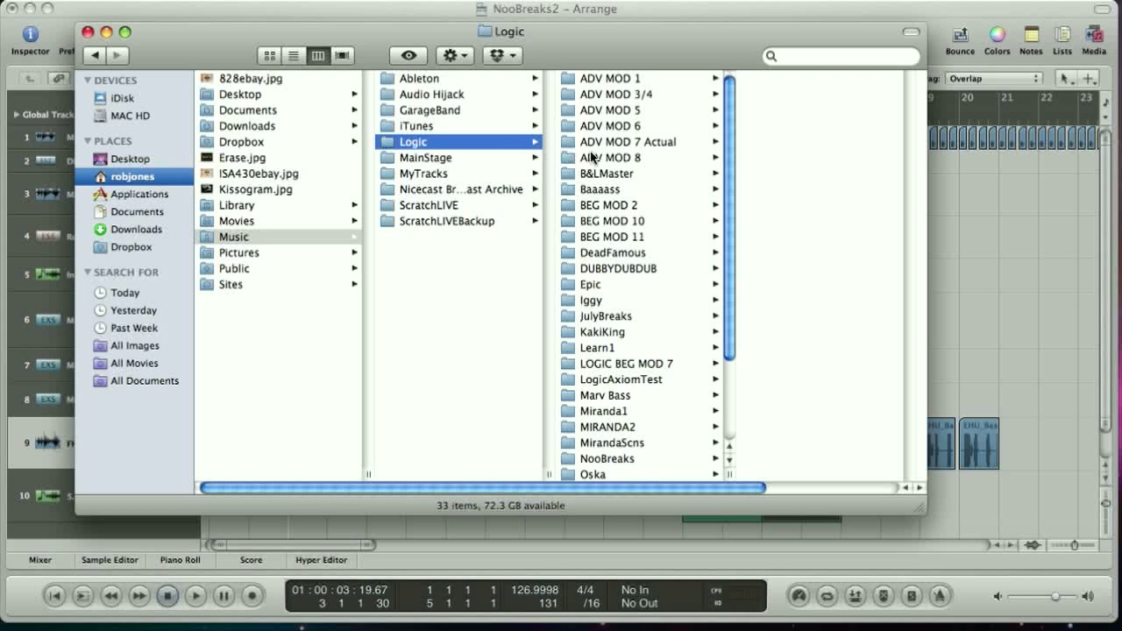
left_click(610, 256)
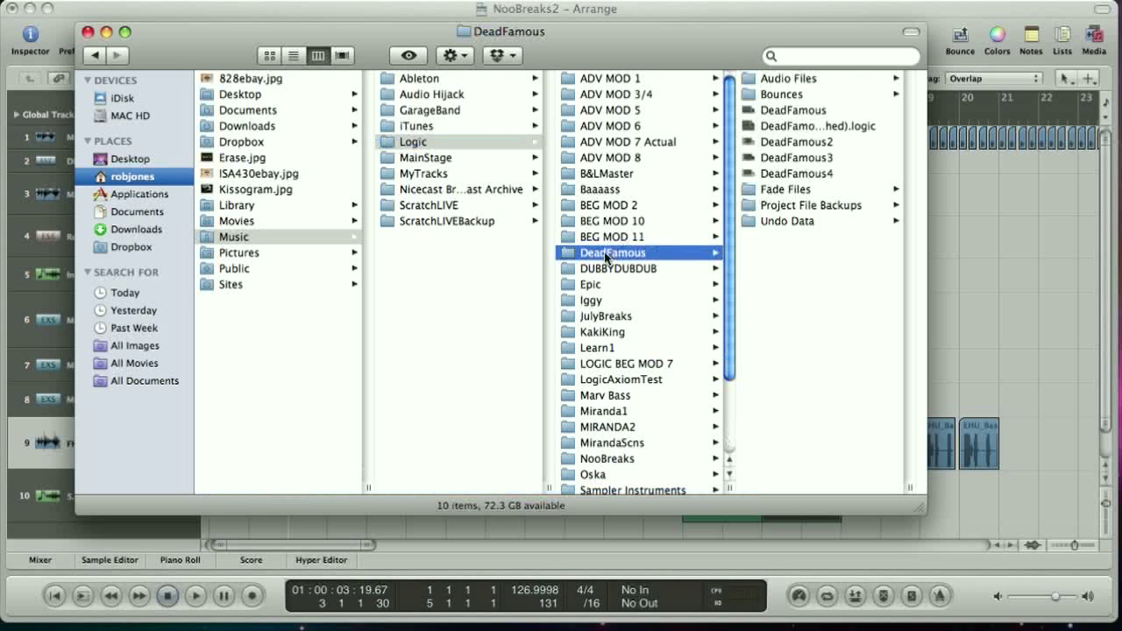
left_click(786, 81)
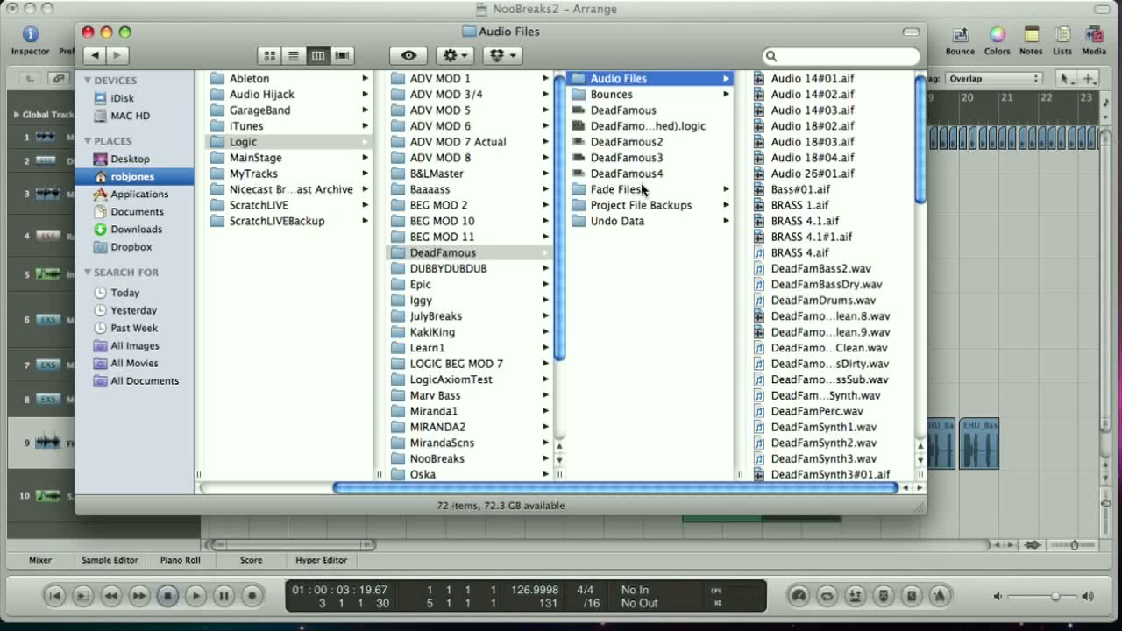
left_click(566, 14)
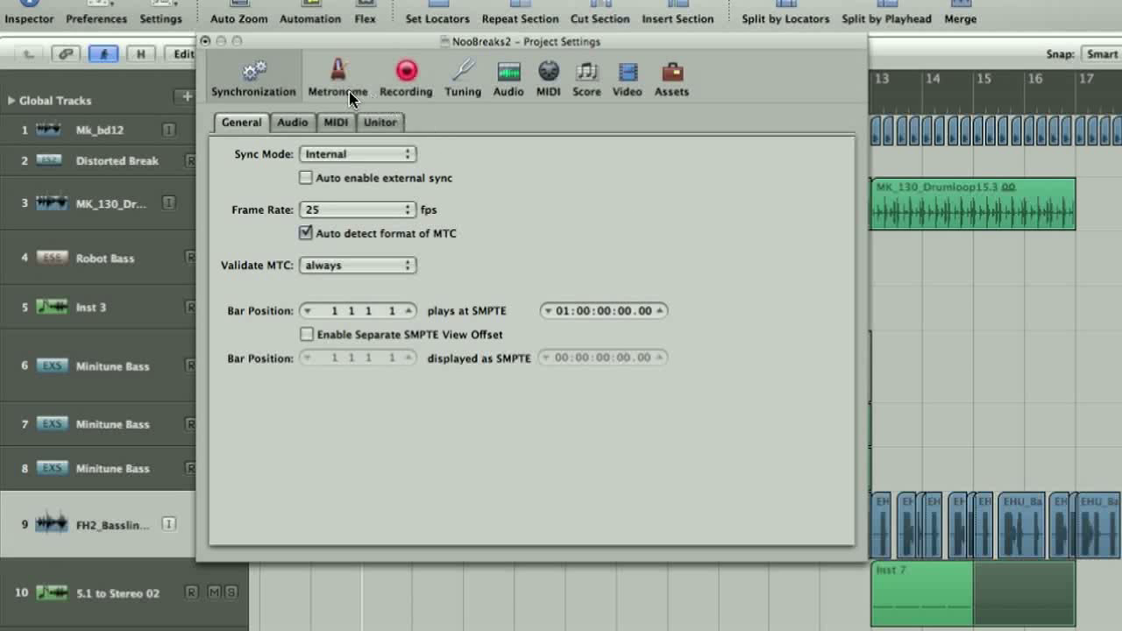
Browse the Metronome, Recording and Tuning panes, then view Audio and its Sample Rate list (44.100 kHz)
left_click(341, 84)
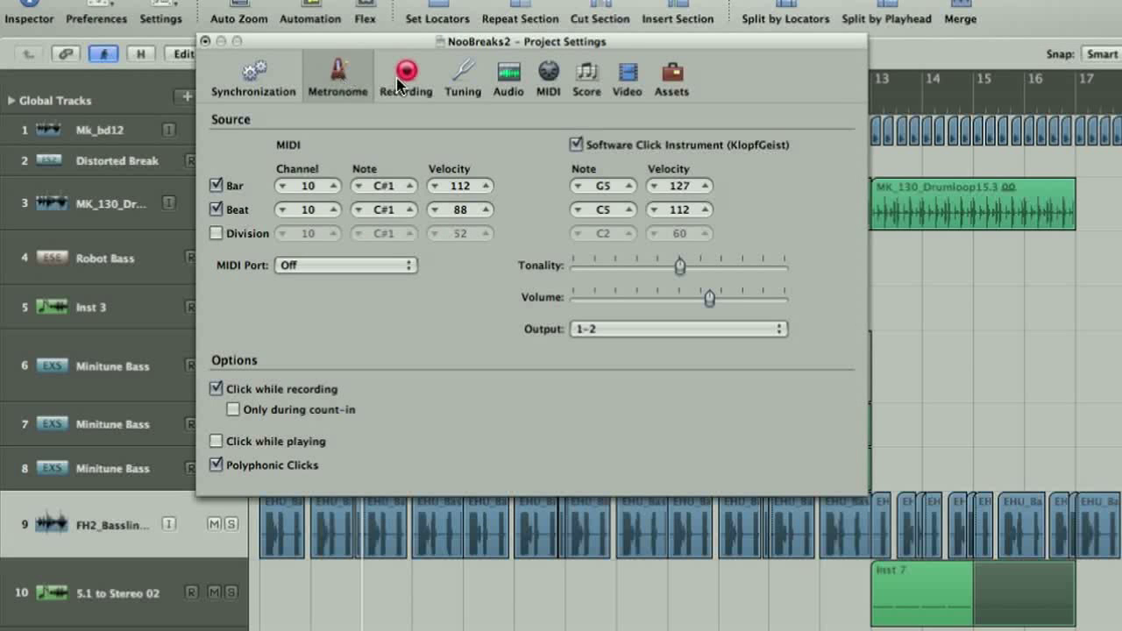
left_click(406, 80)
left_click(459, 83)
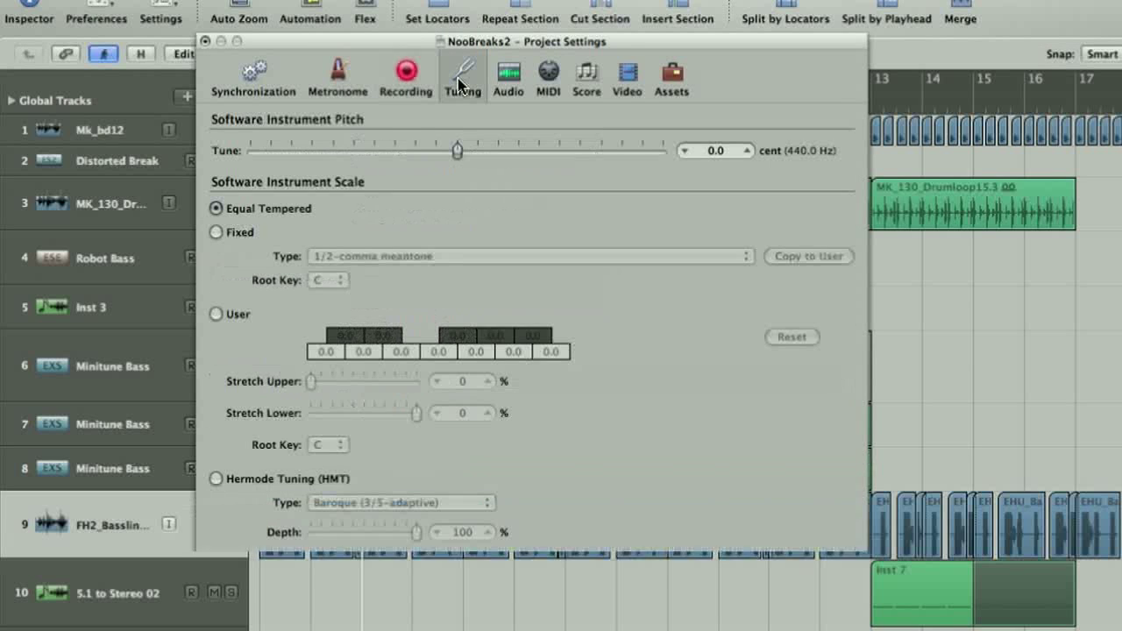
left_click(510, 86)
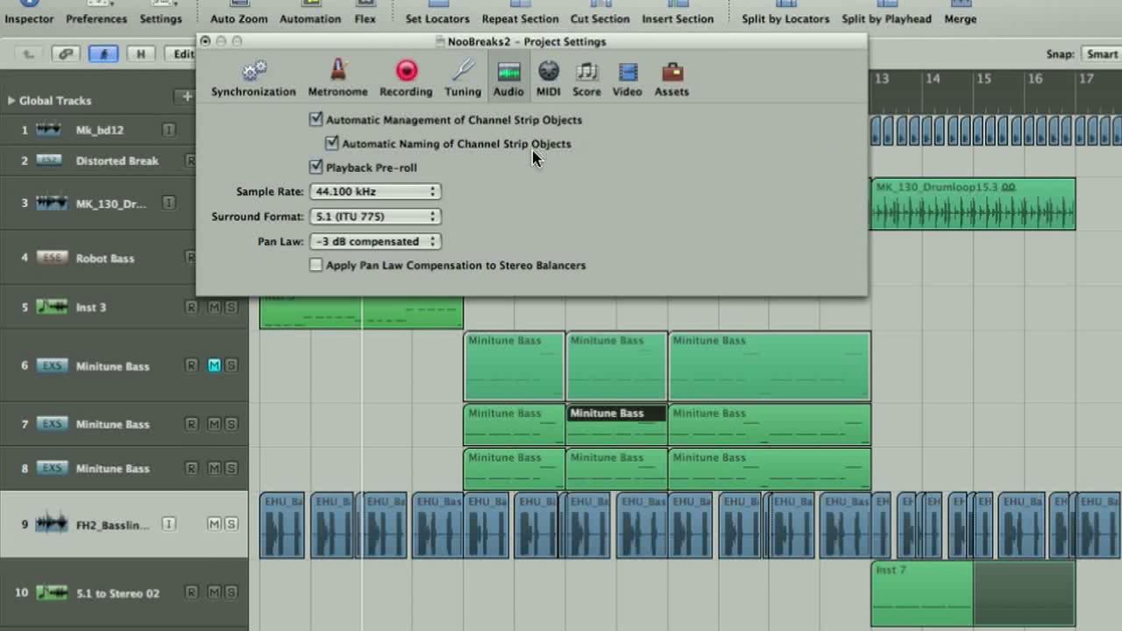
left_click(427, 195)
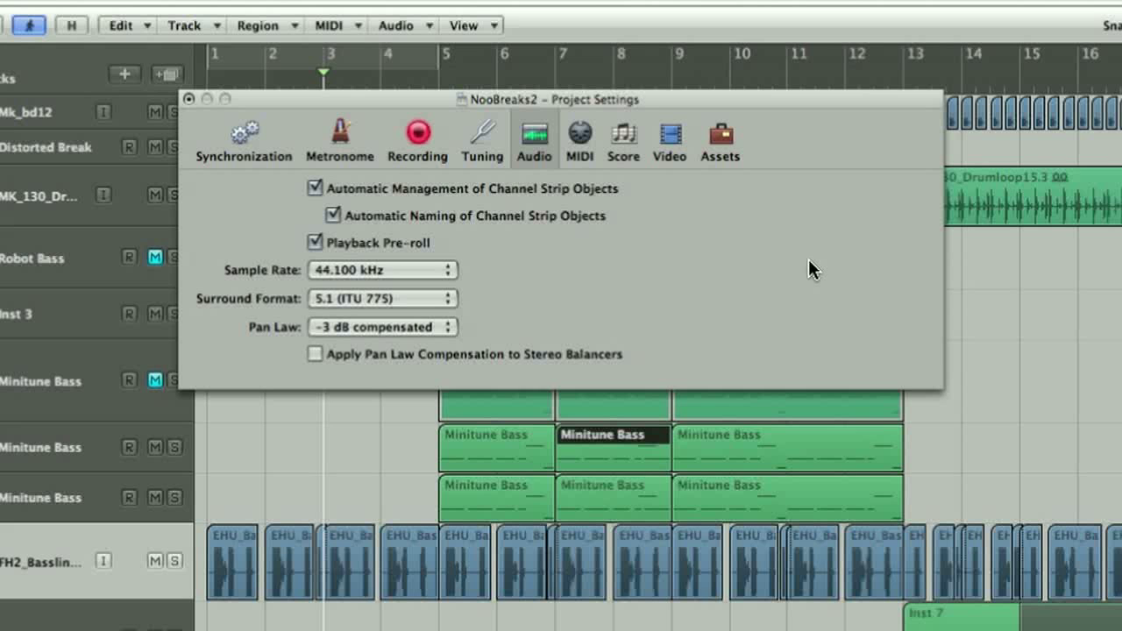
In Assets, switch Copy EXS instruments to project folder on and then back off
left_click(721, 138)
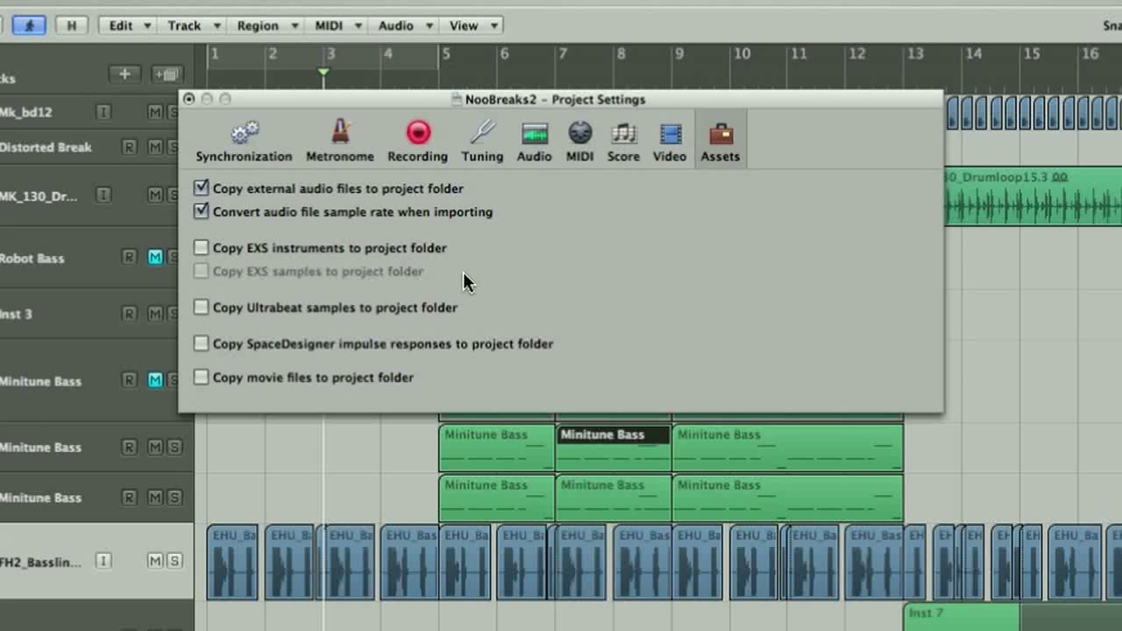
left_click(201, 249)
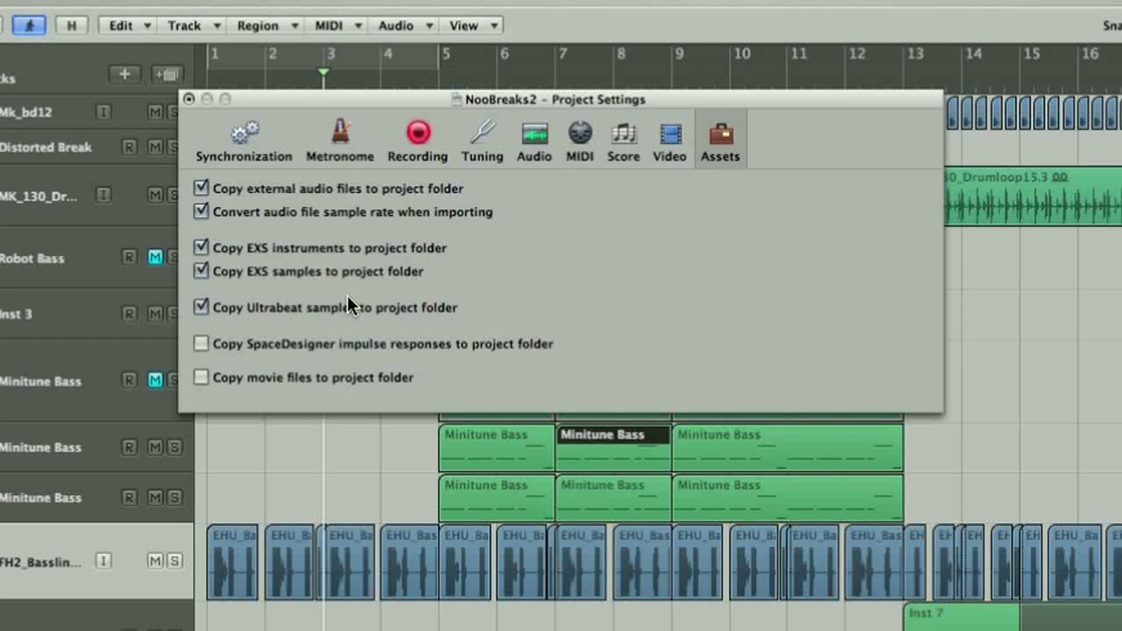
left_click(200, 249)
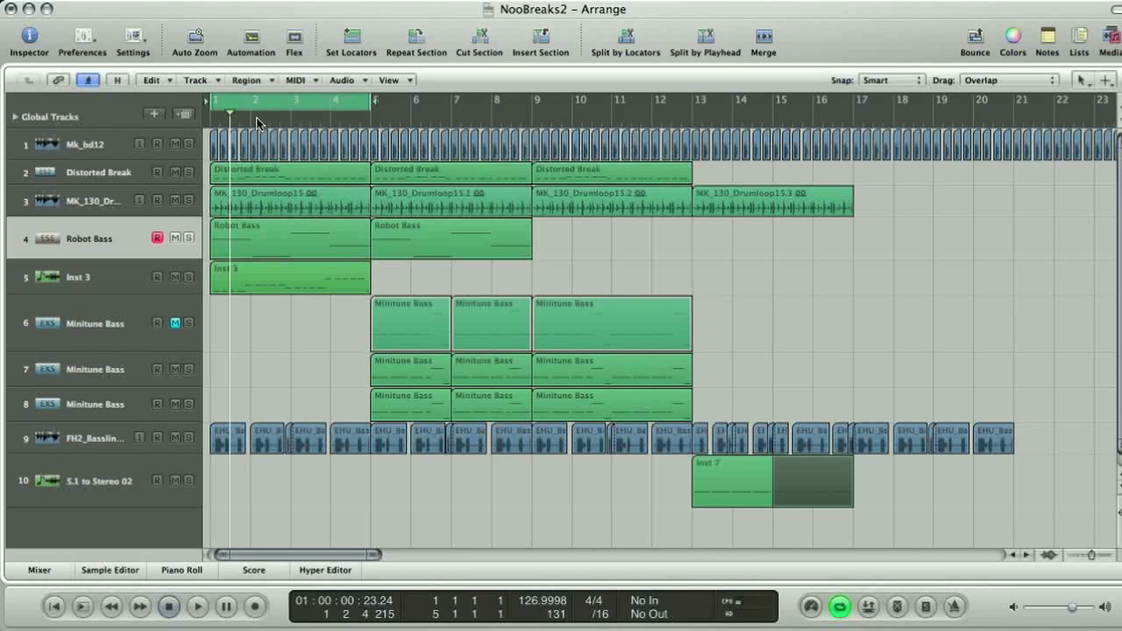
Play the arrangement, then copy the second Robot Bass region to bar 9 and lengthen it to bar 13
mouse_move(245, 121)
left_mouse_down()
mouse_move(336, 121)
mouse_move(247, 121)
left_mouse_up()
key("space")
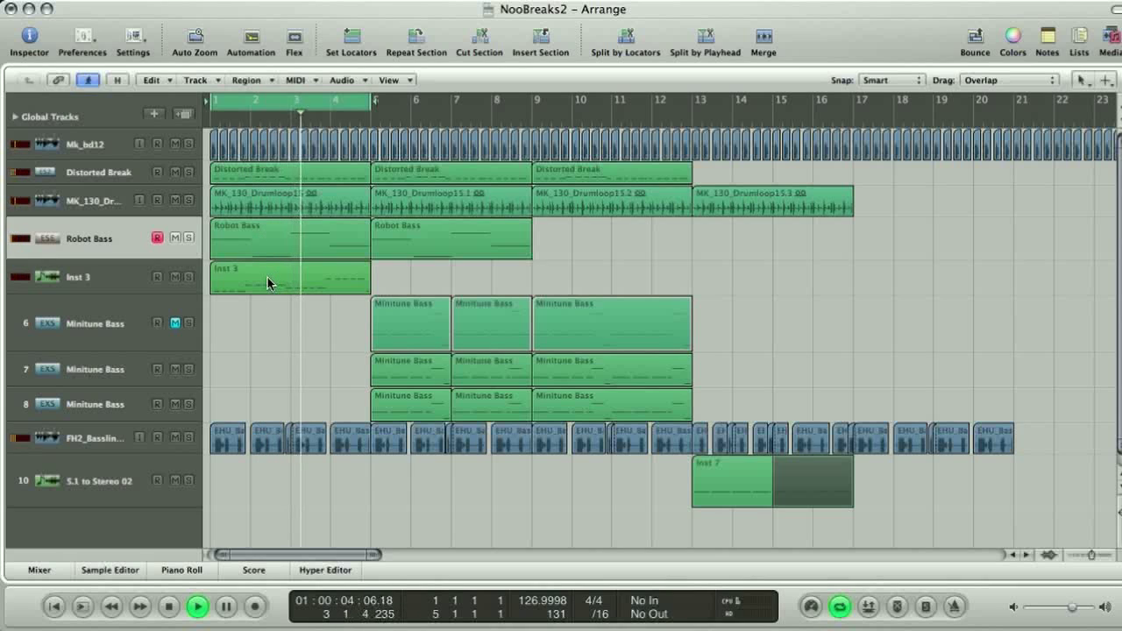
left_click(412, 229)
left_click_drag(390, 226, 548, 236)
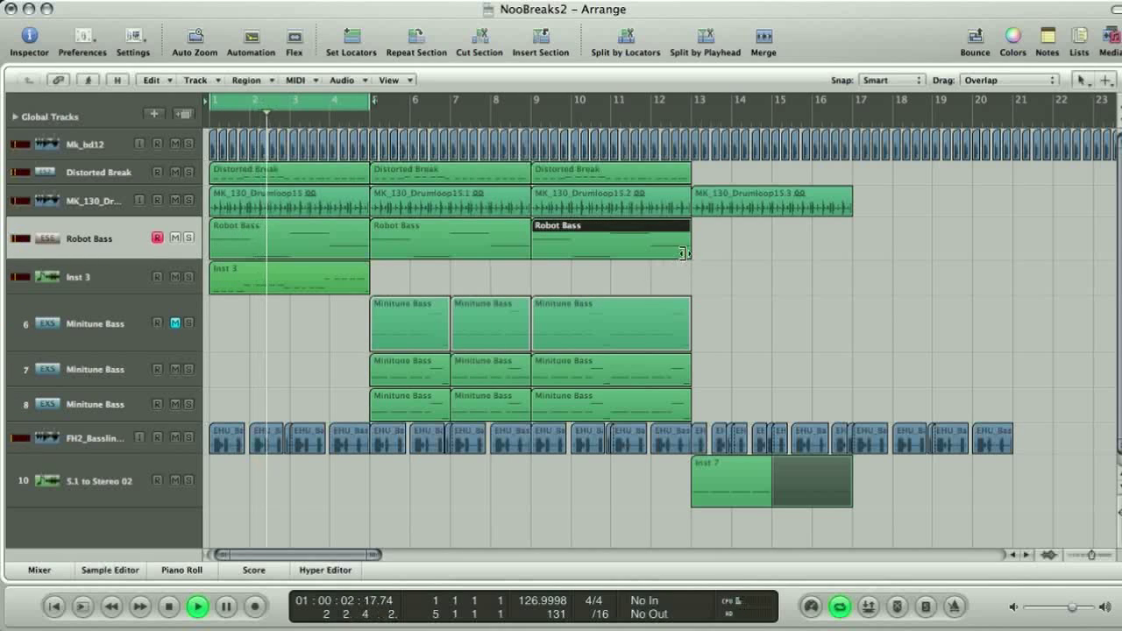
mouse_move(682, 253)
left_mouse_down()
mouse_move(592, 256)
mouse_move(692, 256)
left_mouse_up()
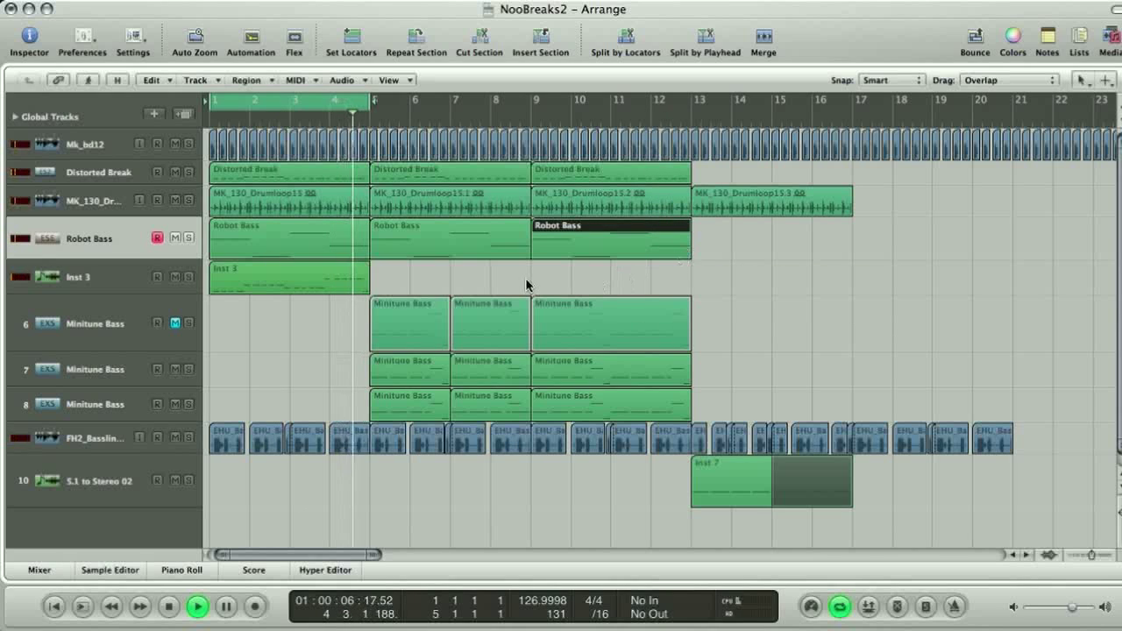